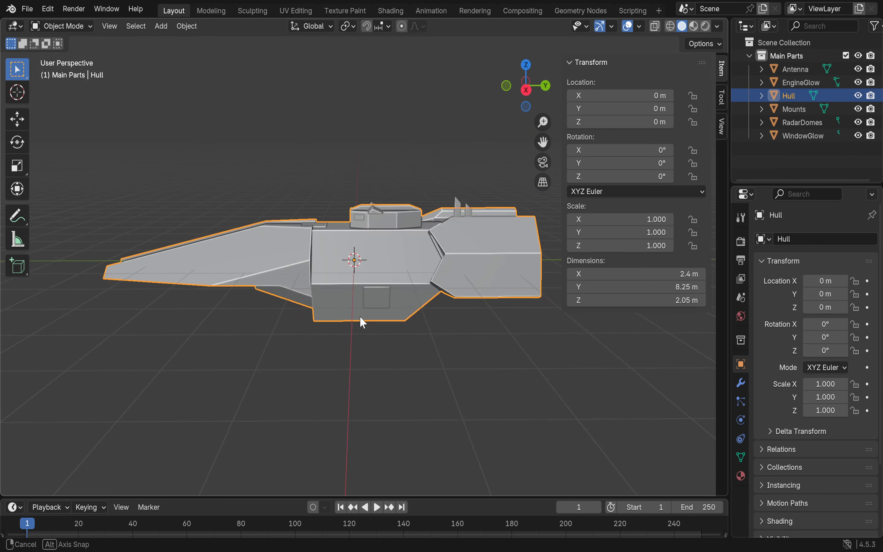
scroll(364, 249, down, 1)
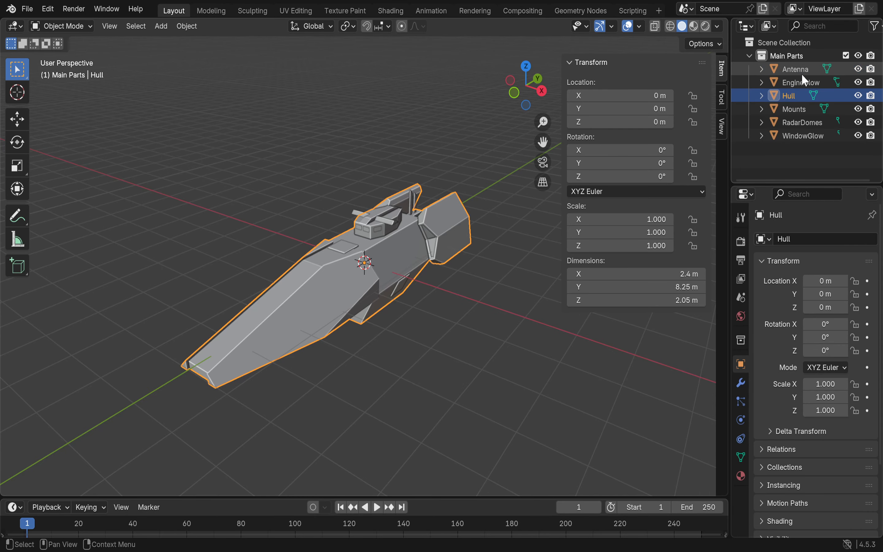
scroll(397, 308, up, 2)
scroll(397, 308, down, 3)
middle_drag(455, 322, 378, 292)
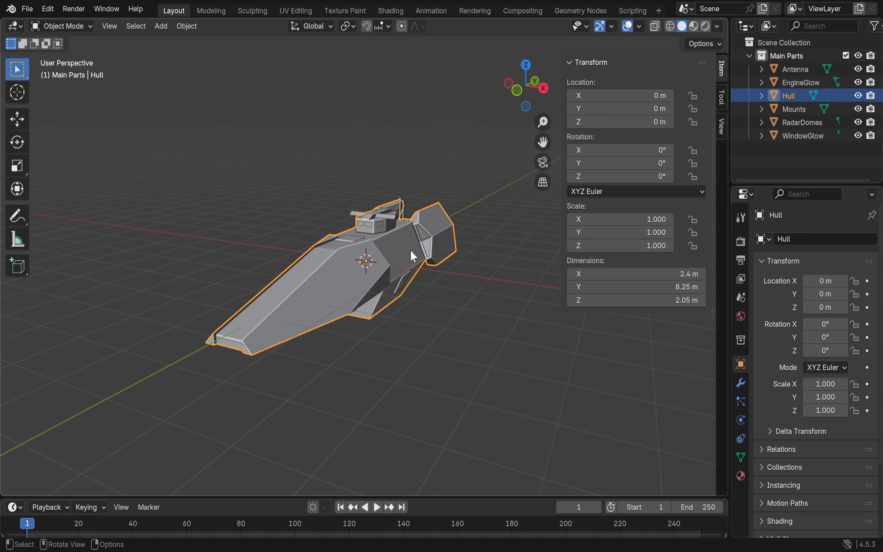
scroll(411, 252, up, 2)
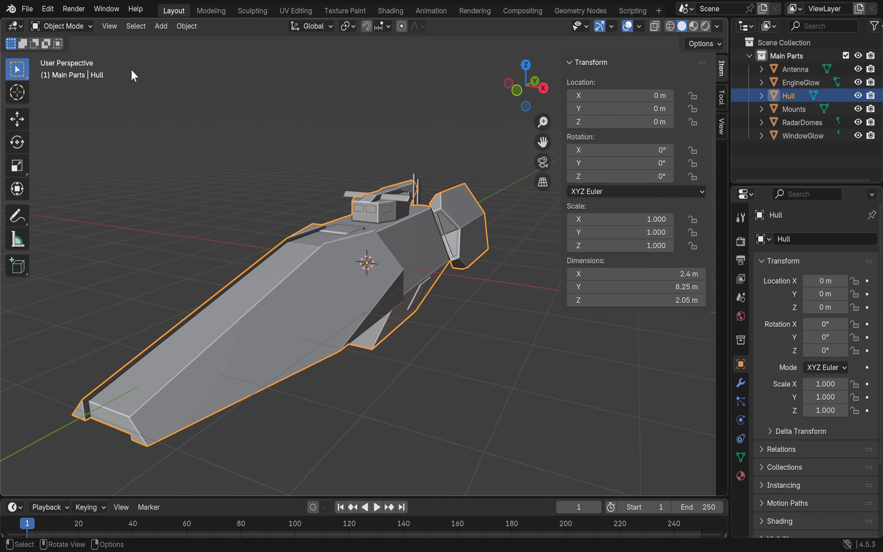
Put the Hull in Edit Mode and hide the Antenna, EngineGlow, Mounts, RadarDomes and WindowGlow objects.
click(55, 23)
click(59, 53)
scroll(425, 245, down, 3)
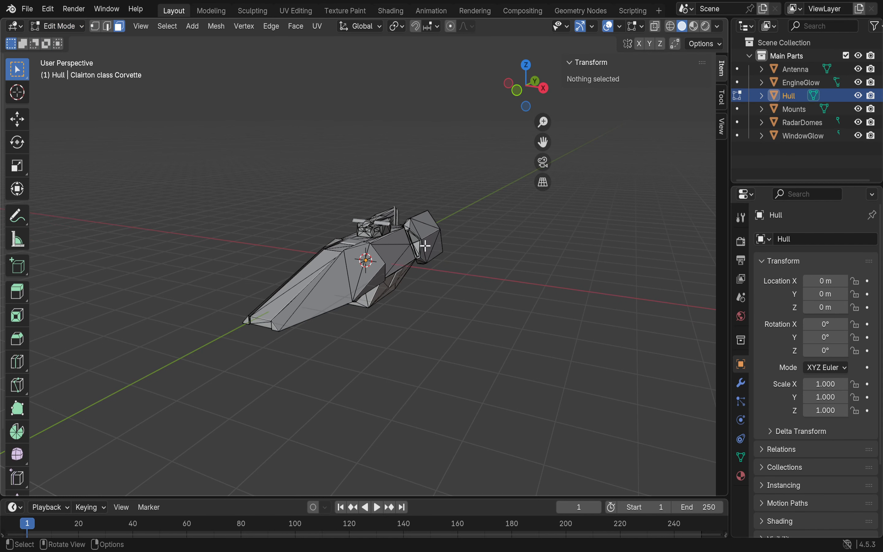
middle_drag(441, 285, 425, 303)
scroll(426, 303, up, 3)
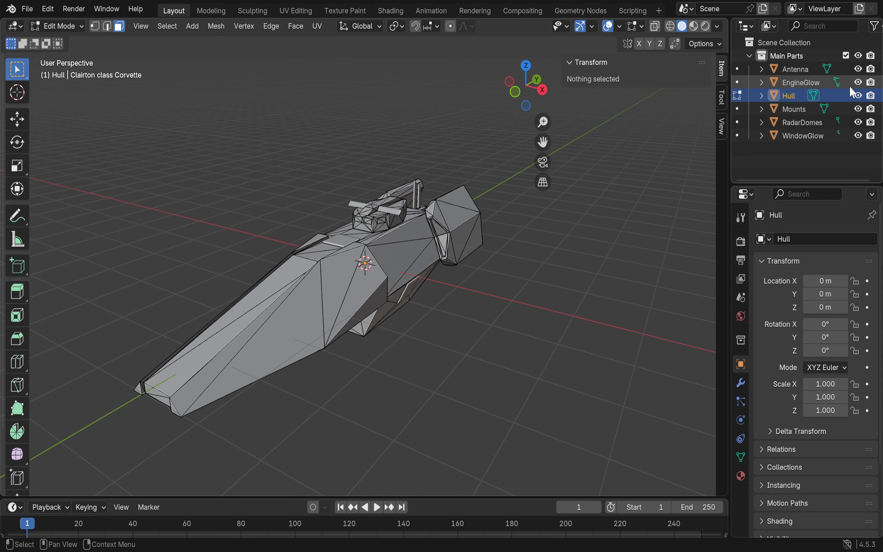
drag(858, 82, 859, 69)
drag(858, 109, 860, 135)
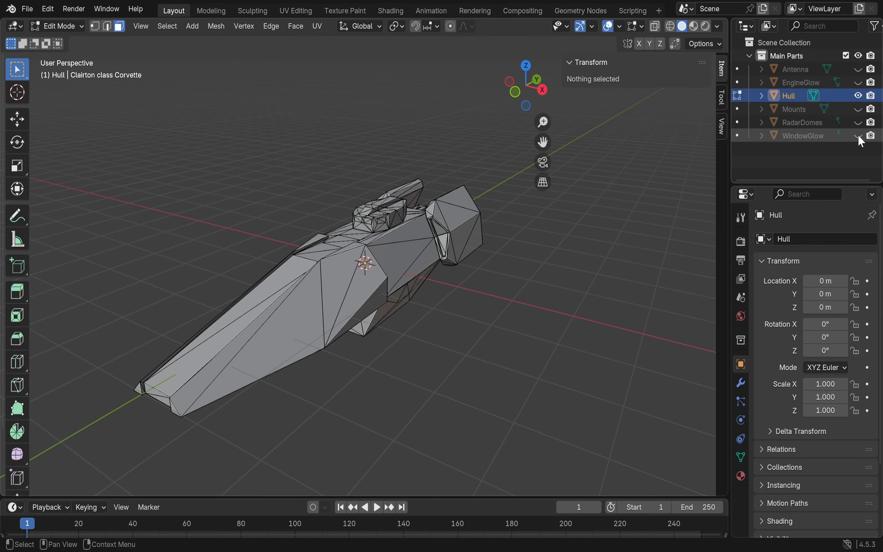
Switch to wireframe shading and select every face of the Hull mesh.
click(672, 27)
scroll(449, 164, down, 3)
drag(469, 170, 188, 392)
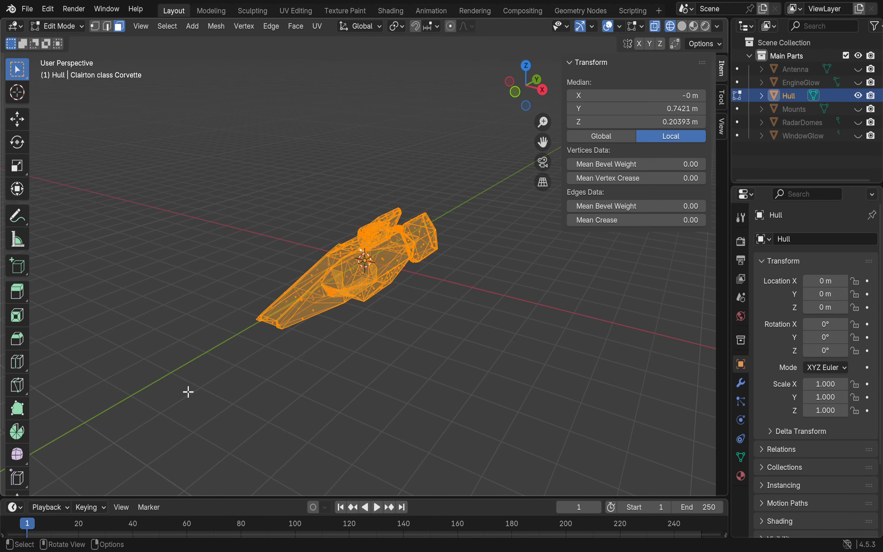
scroll(374, 341, up, 4)
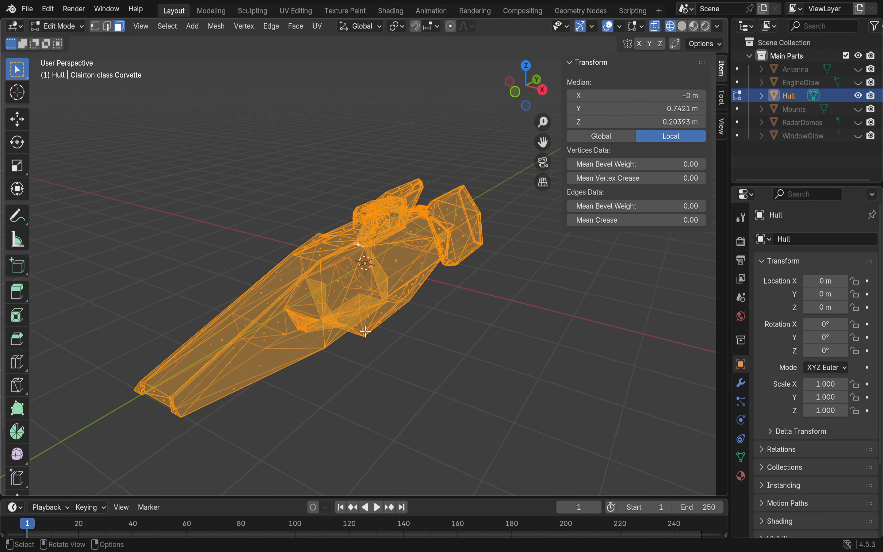
Unwrap the Hull with Smart UV Project at a 60° angle limit and 0.005 island margin, and open the UV Editing workspace.
key(u)
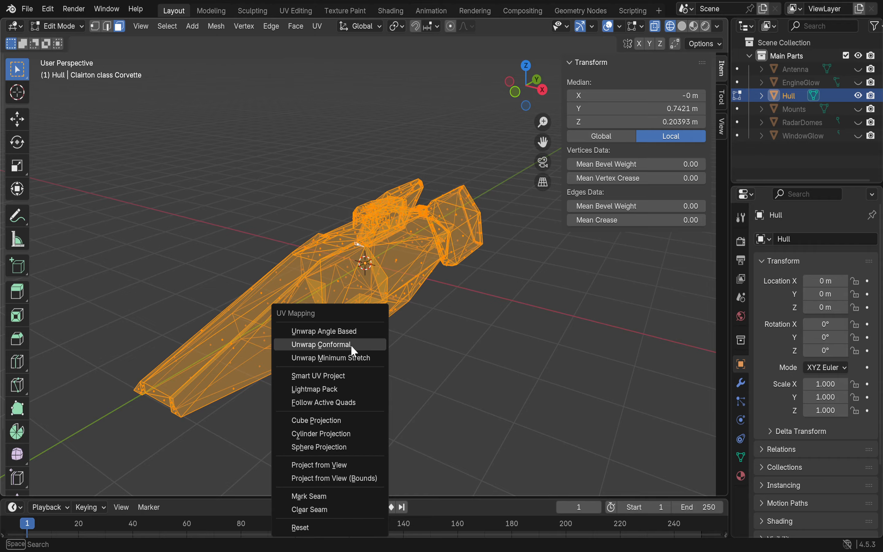
click(330, 375)
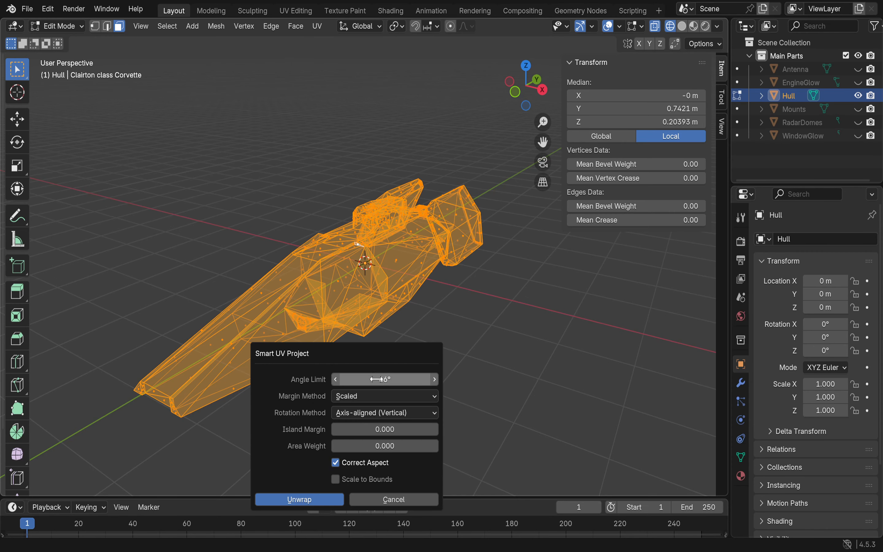
drag(339, 357, 608, 280)
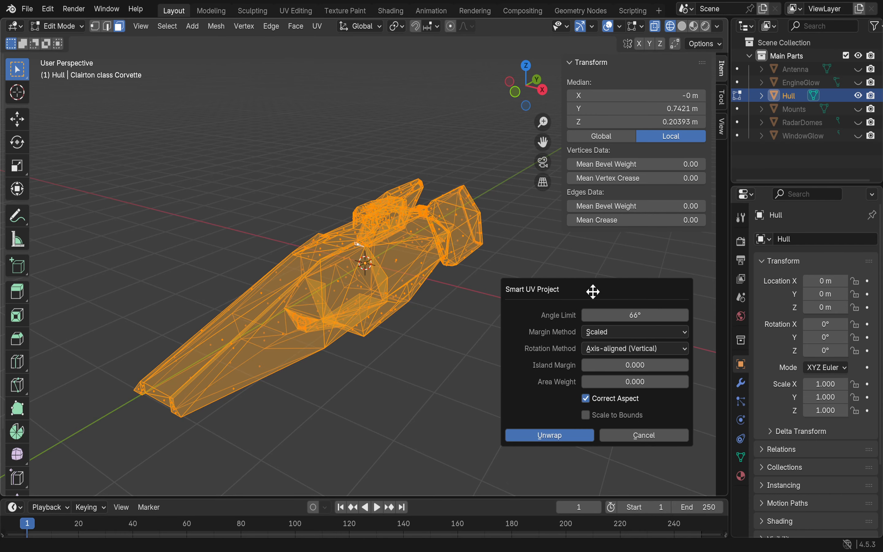
click(620, 314)
text(60)
key(Return)
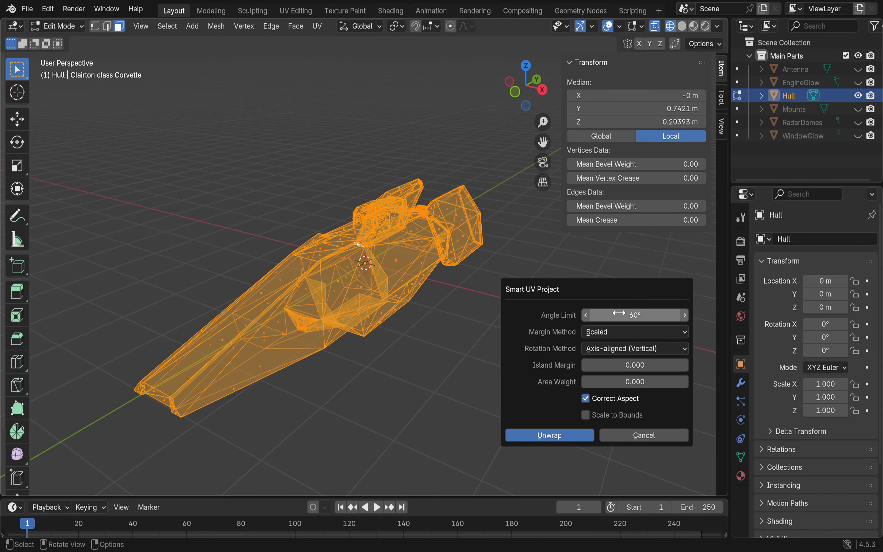
click(624, 365)
text(0)
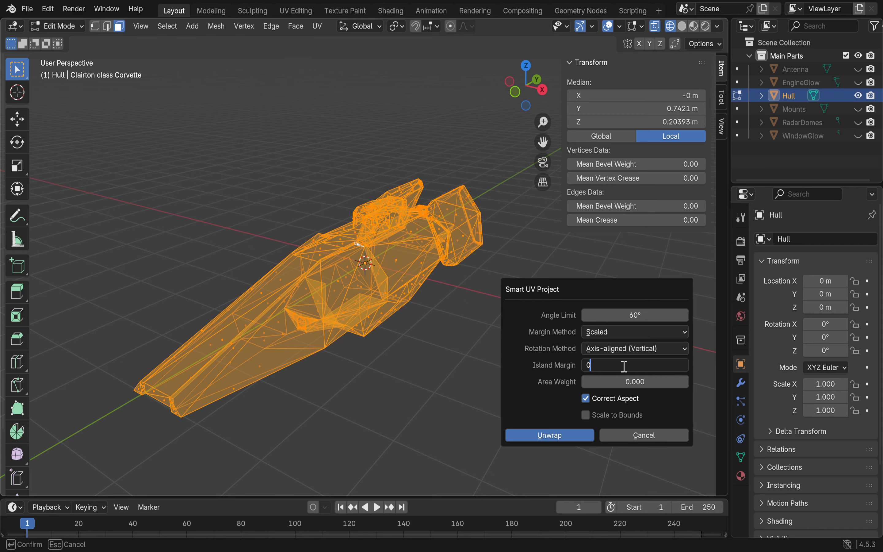
text(.005)
key(Return)
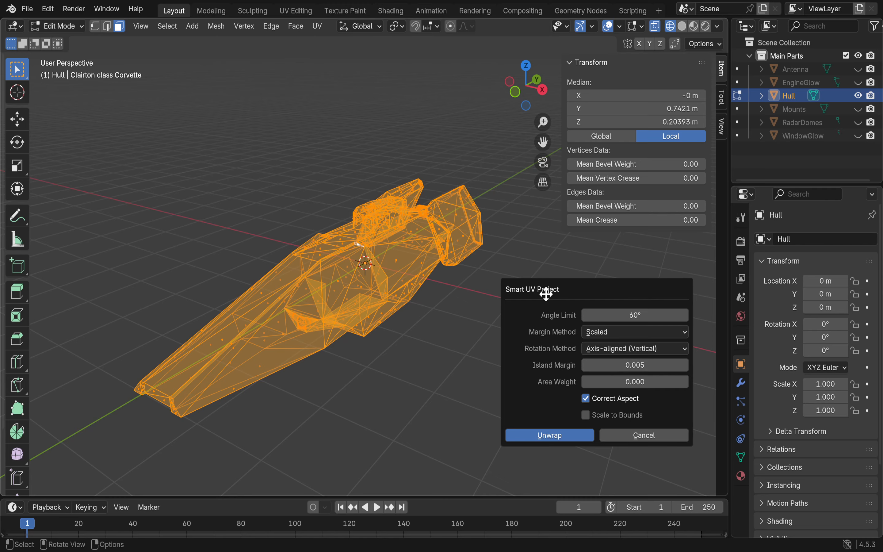
click(550, 435)
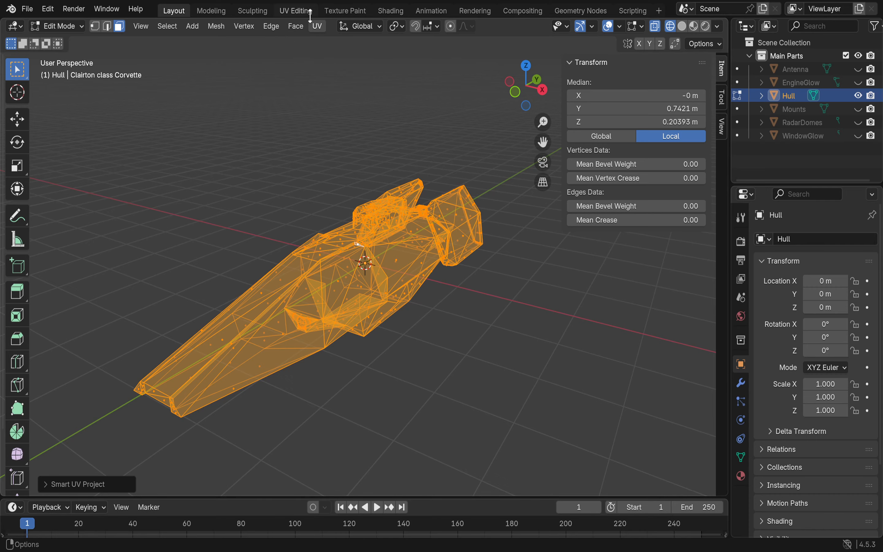
click(296, 11)
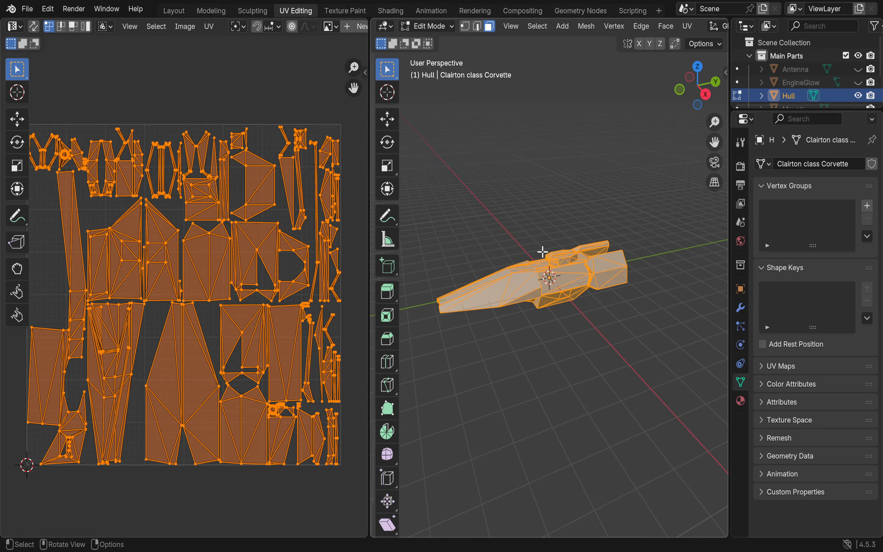
Unwrap the Hull again with Smart UV Project at a 65° angle limit.
key(u)
click(519, 252)
click(588, 253)
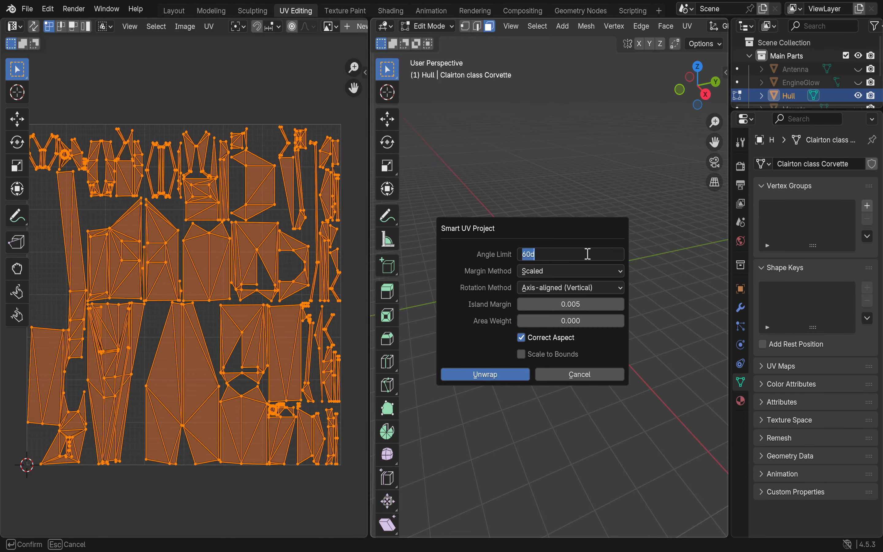
text(65)
key(Return)
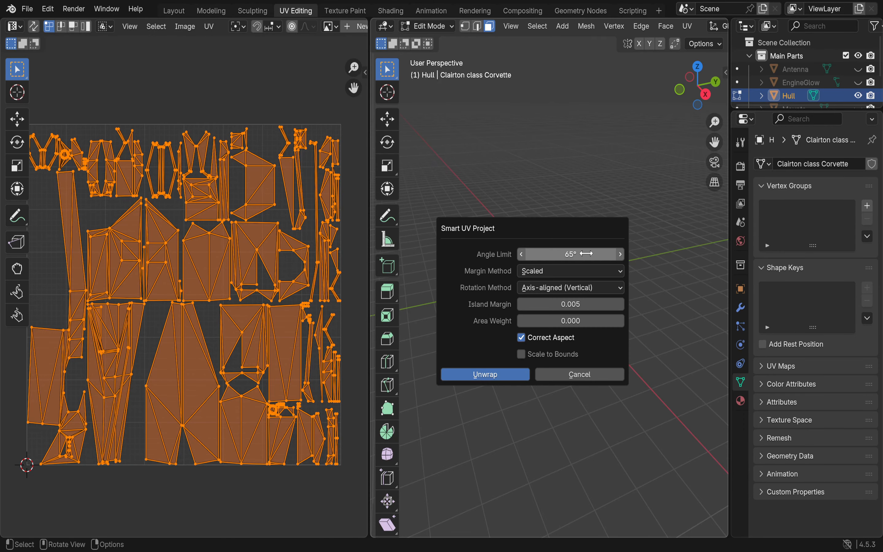
click(485, 375)
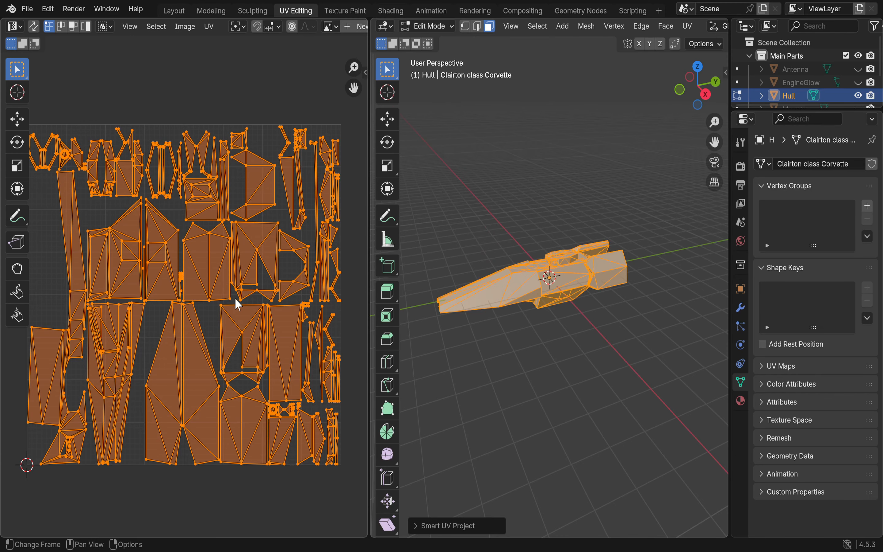
Redo the Hull's Smart UV Project unwrap with the angle limit set to 75°.
key(u)
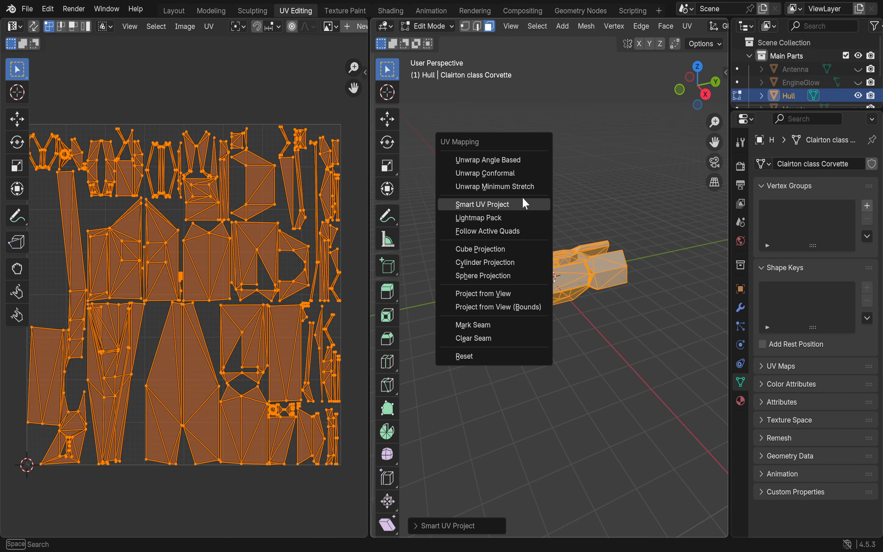
click(524, 201)
click(582, 203)
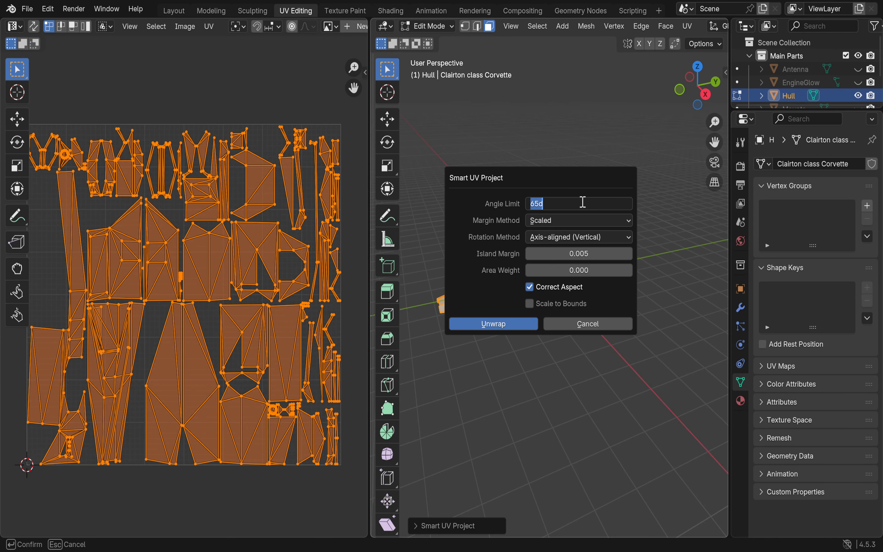
text(75)
key(Return)
click(512, 327)
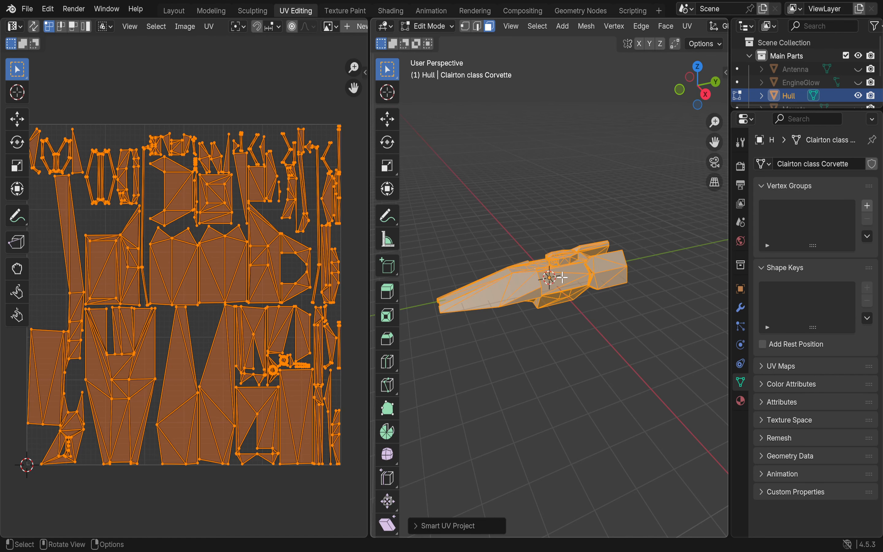
scroll(568, 277, up, 5)
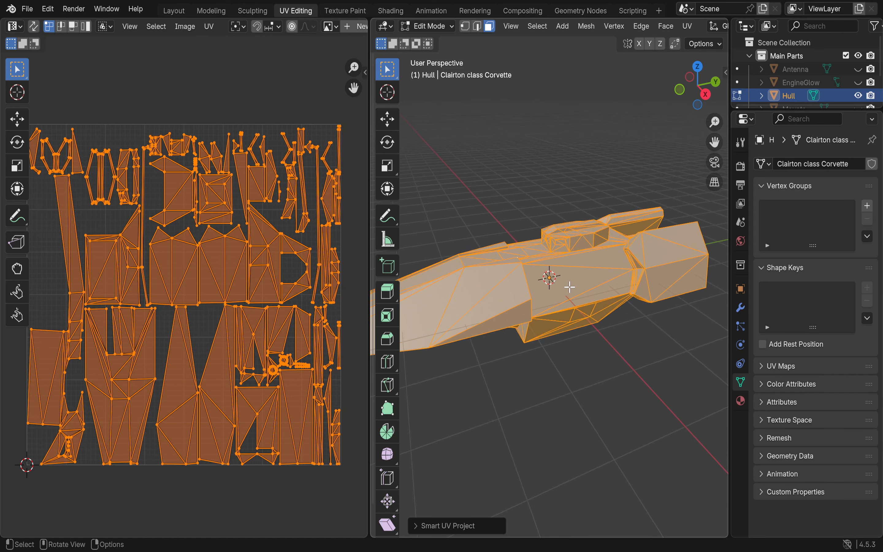
scroll(569, 289, down, 2)
middle_drag(512, 329, 571, 285)
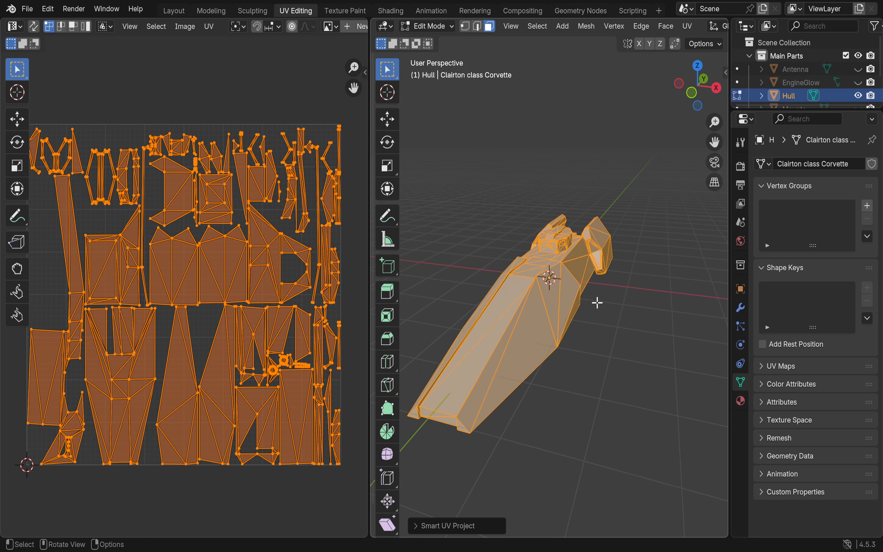
scroll(571, 285, up, 2)
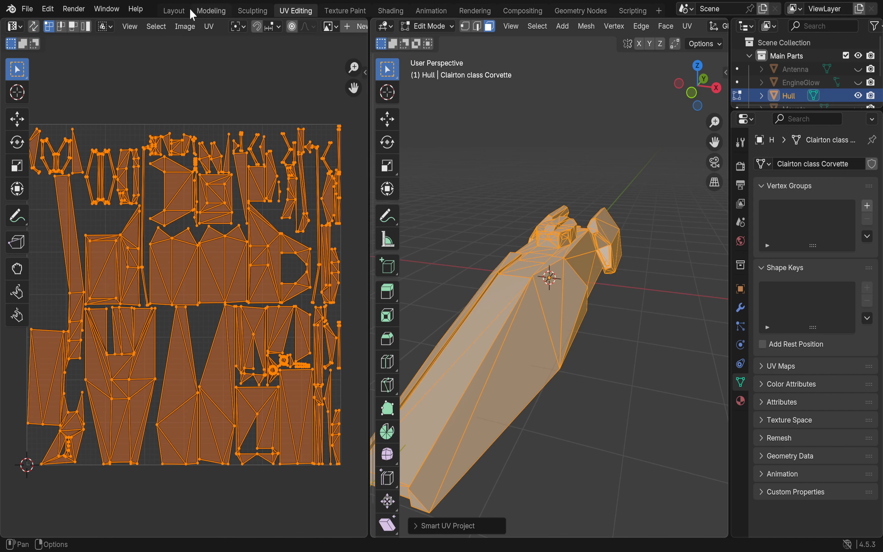
Switch to the Modeling workspace and return the Hull to Object Mode.
click(211, 10)
click(57, 26)
click(73, 42)
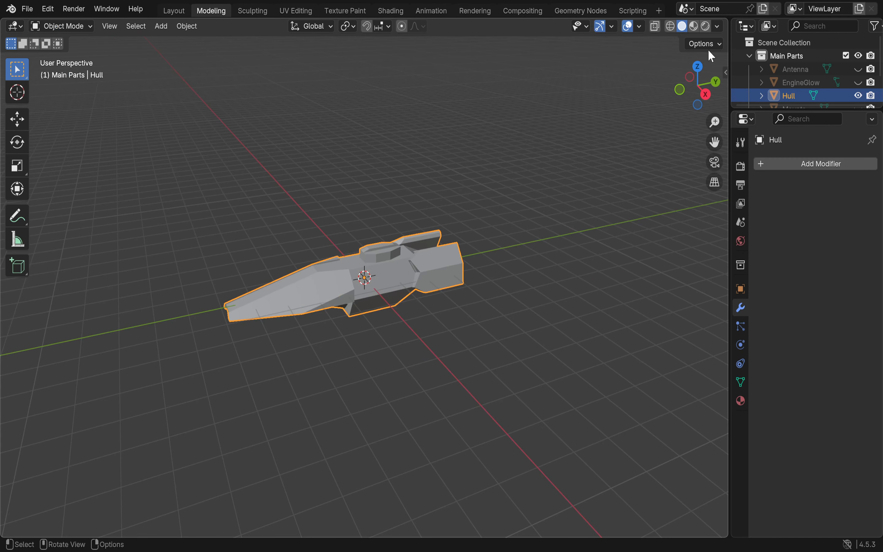
Hide the Hull and unhide the Antenna, EngineGlow, Mounts, RadarDomes and WindowGlow objects.
click(860, 69)
click(859, 82)
scroll(852, 85, down, 3)
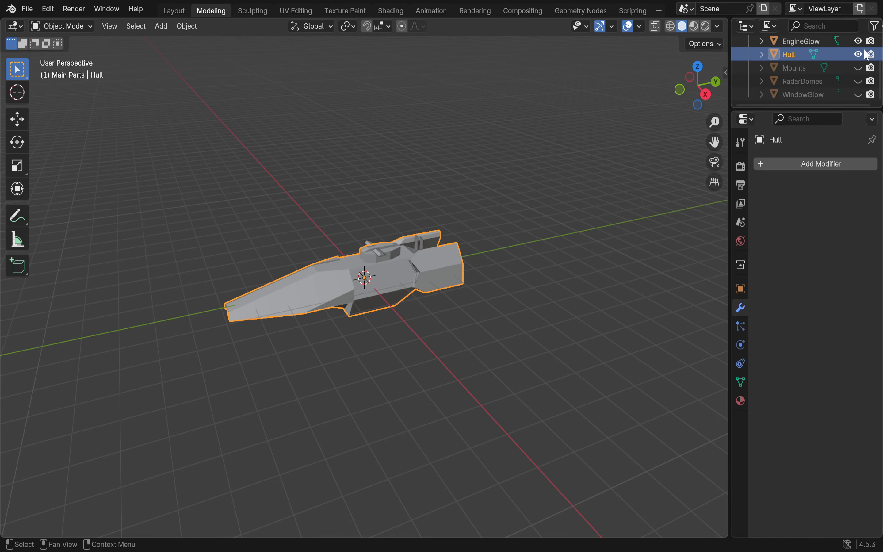
click(860, 54)
click(859, 67)
click(859, 81)
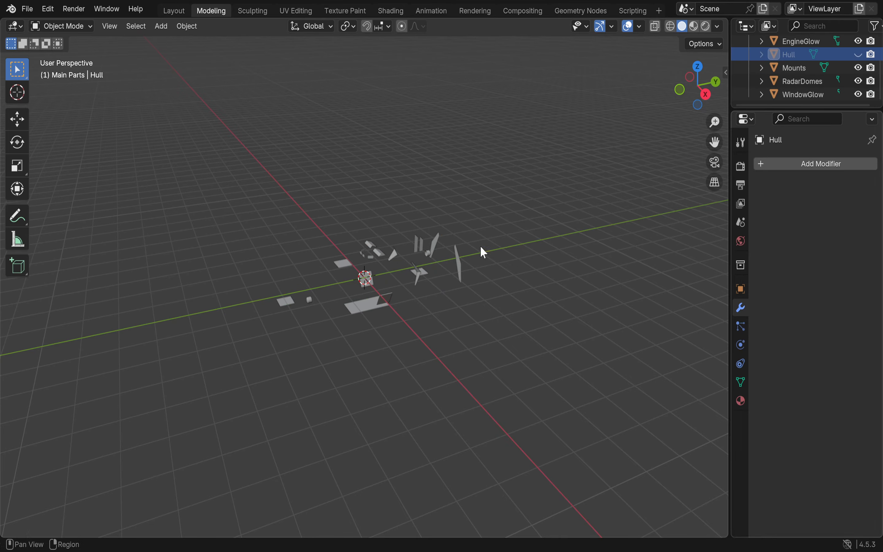
Put the Antenna object in Edit Mode and select its whole mesh in wireframe shading.
scroll(414, 301, up, 4)
scroll(818, 79, up, 3)
click(799, 69)
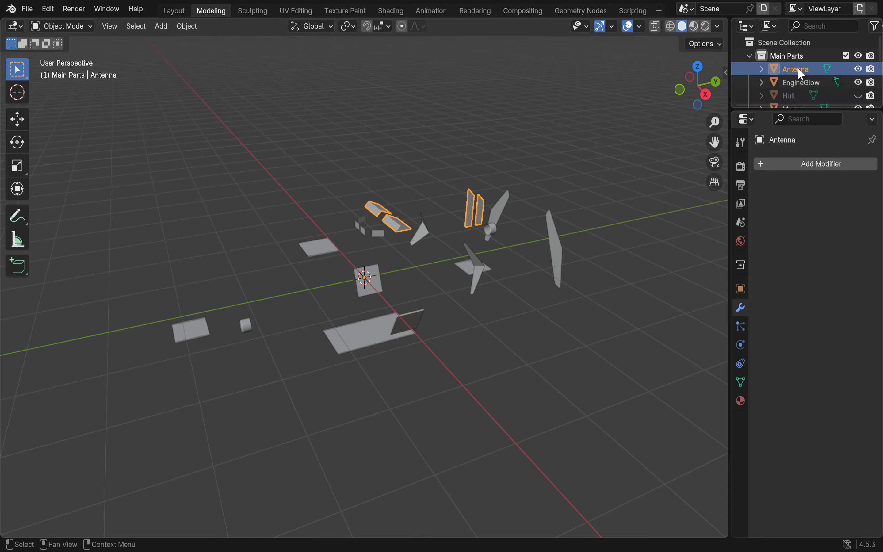
click(73, 26)
click(80, 57)
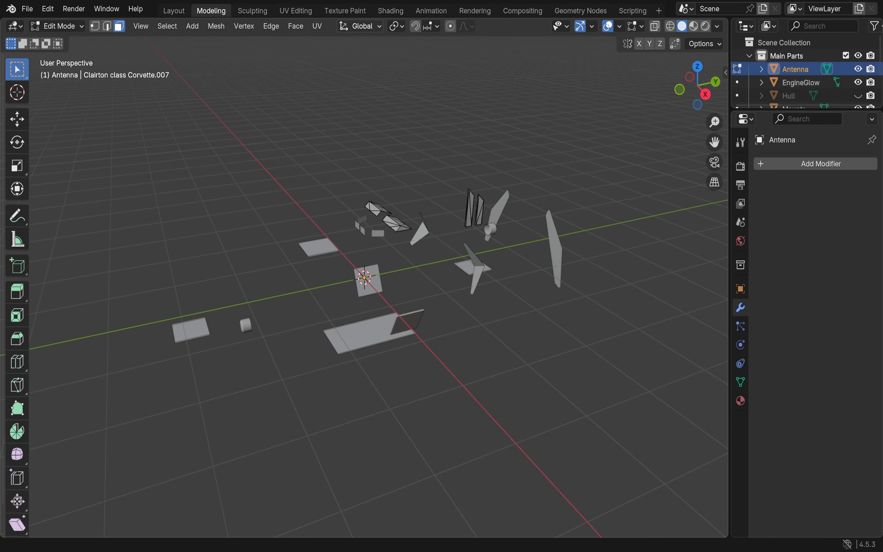
click(671, 26)
drag(556, 111, 158, 299)
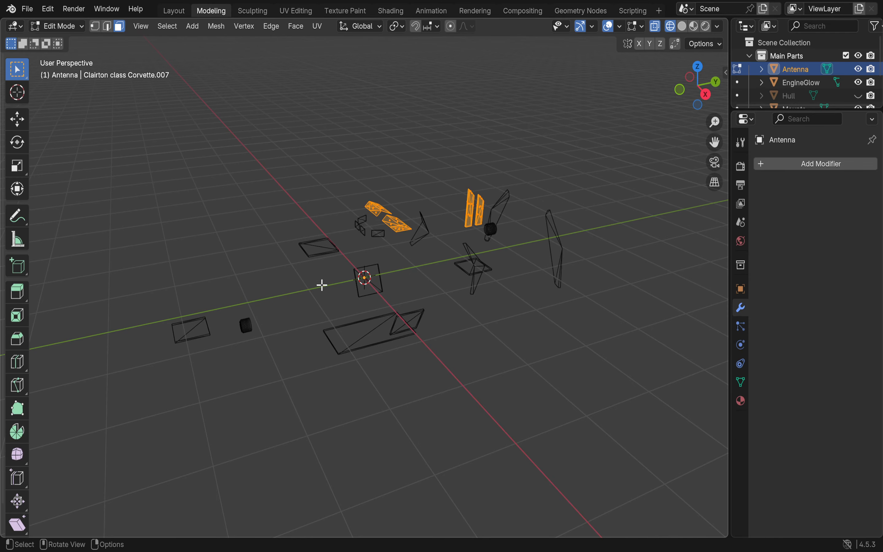
Unwrap the Antenna with Smart UV Project at a 60° angle limit, check its layout in UV Editing, and return to the Modeling workspace.
key(u)
click(388, 265)
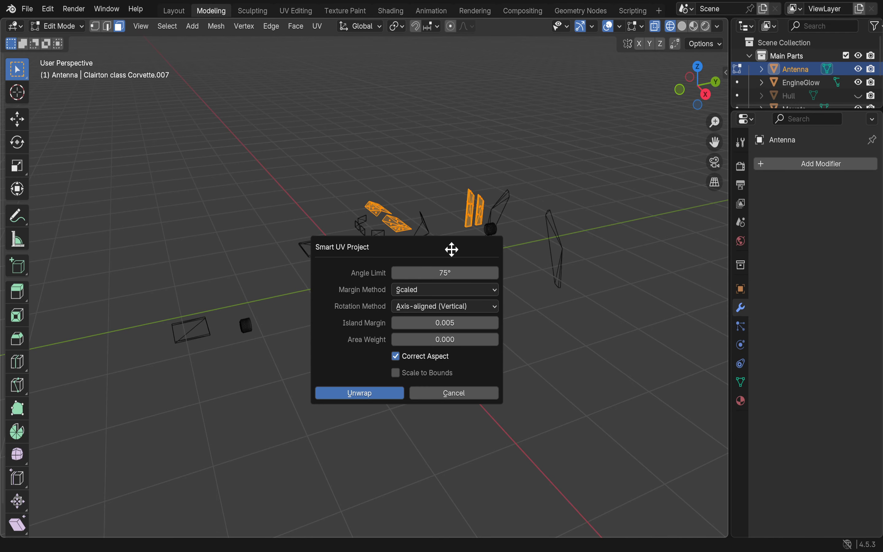
click(445, 272)
text(60)
key(Return)
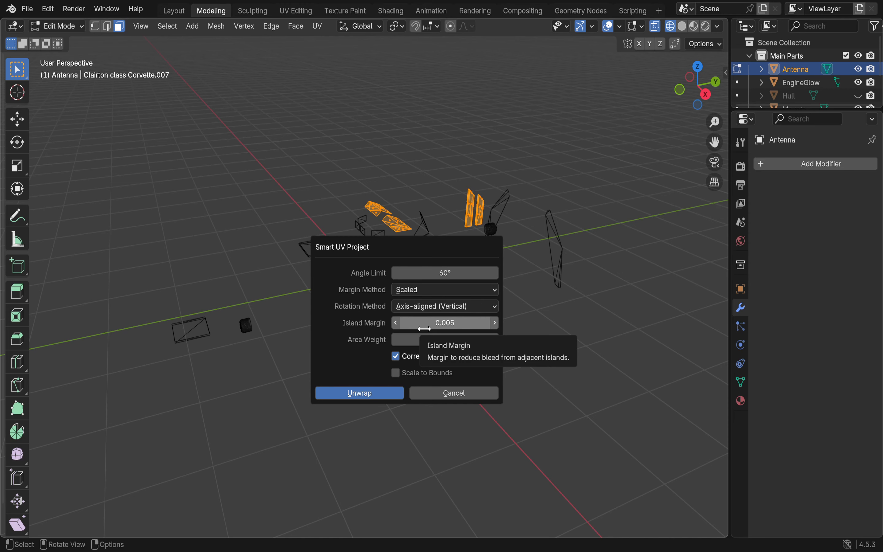
click(397, 393)
click(296, 11)
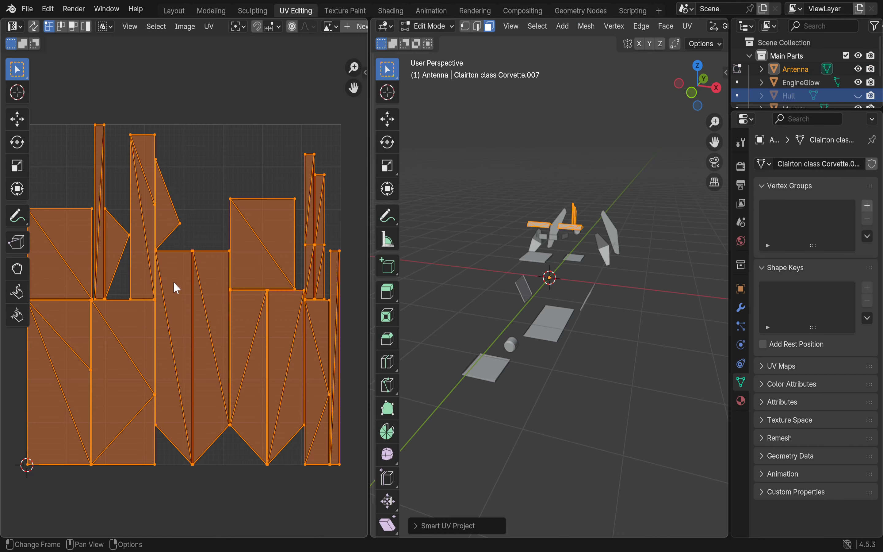
click(223, 10)
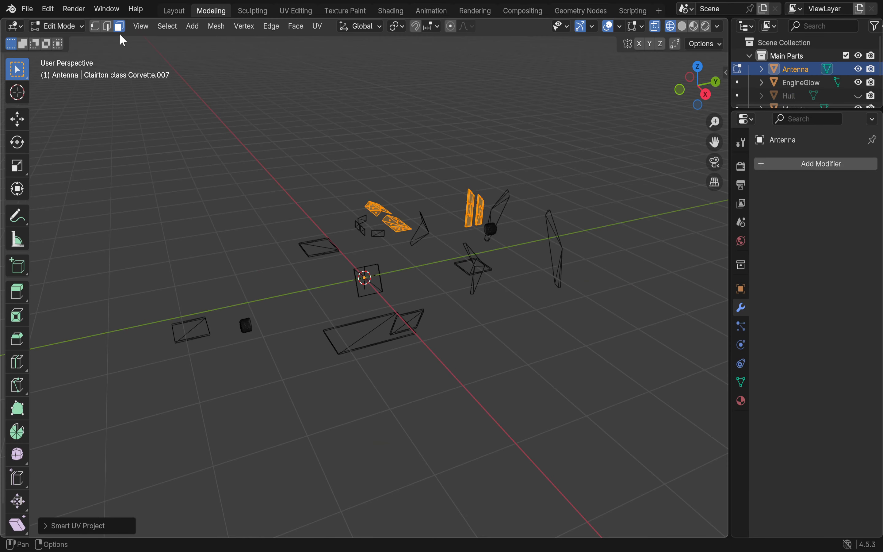
Return the Antenna to Object Mode and hide it in the viewport.
click(74, 29)
click(75, 39)
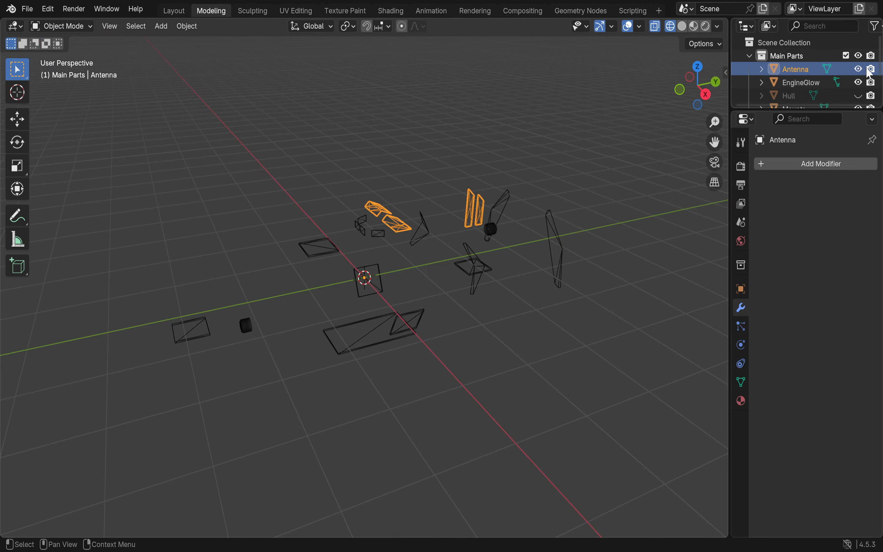
click(859, 69)
Put the EngineGlow object in Edit Mode and select its whole mesh.
click(797, 84)
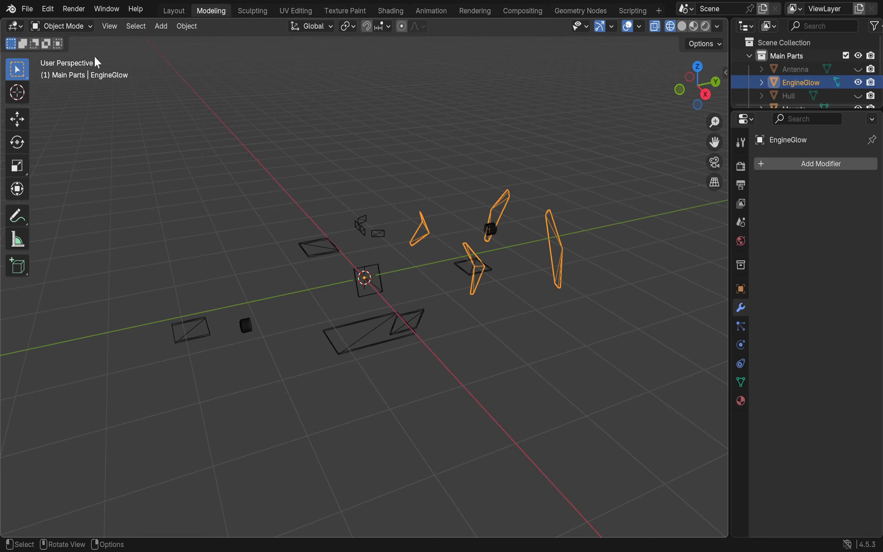
click(75, 26)
click(72, 41)
click(75, 27)
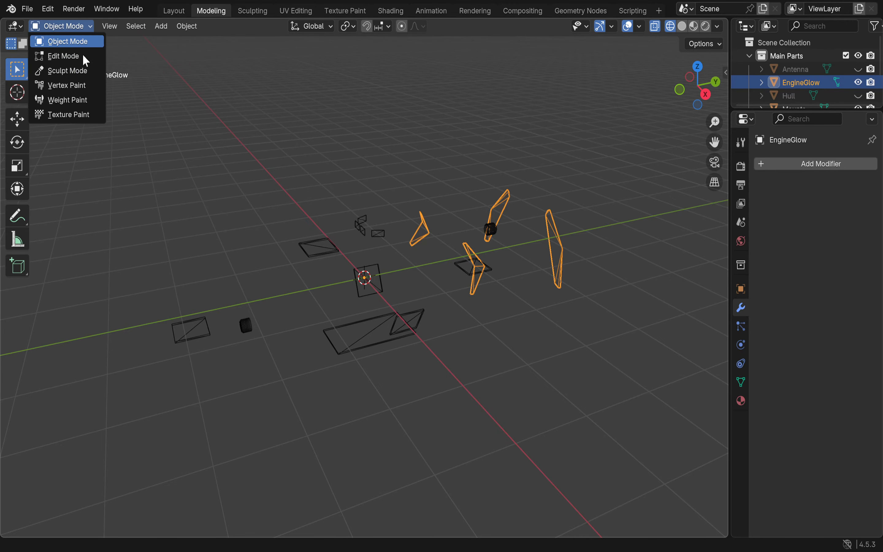
click(84, 58)
drag(306, 88, 631, 372)
Unwrap EngineGlow with Smart UV Project at a 60° angle limit, check its UV Editing layout, and return to the Modeling workspace.
key(u)
click(600, 374)
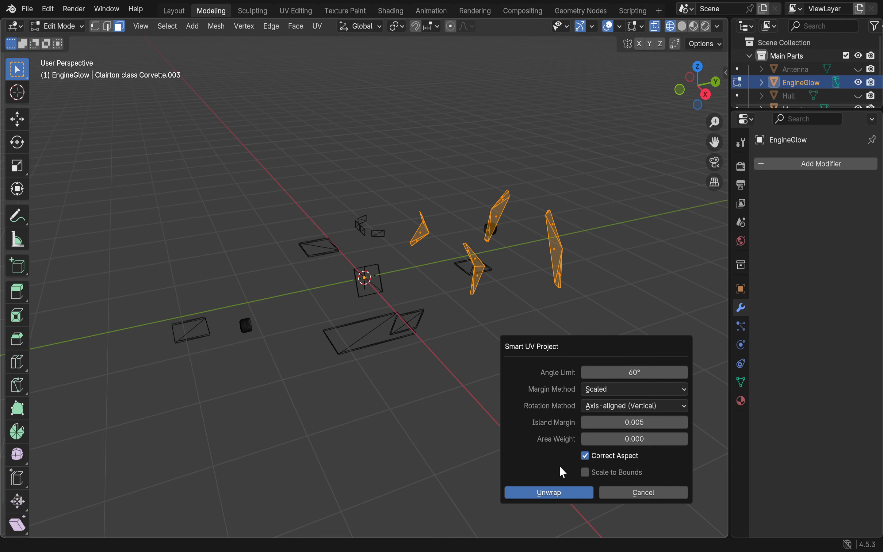
click(570, 493)
click(287, 11)
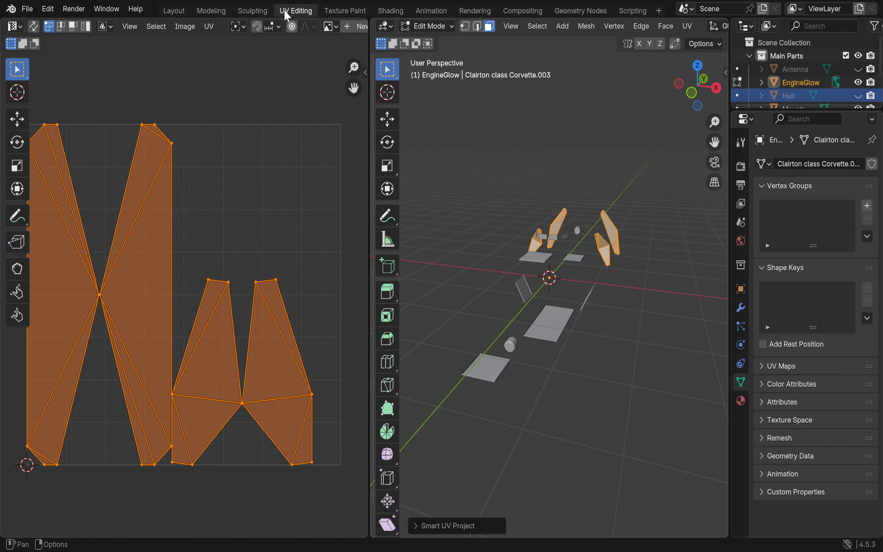
click(212, 10)
Return EngineGlow to Object Mode and hide it in the viewport.
click(58, 26)
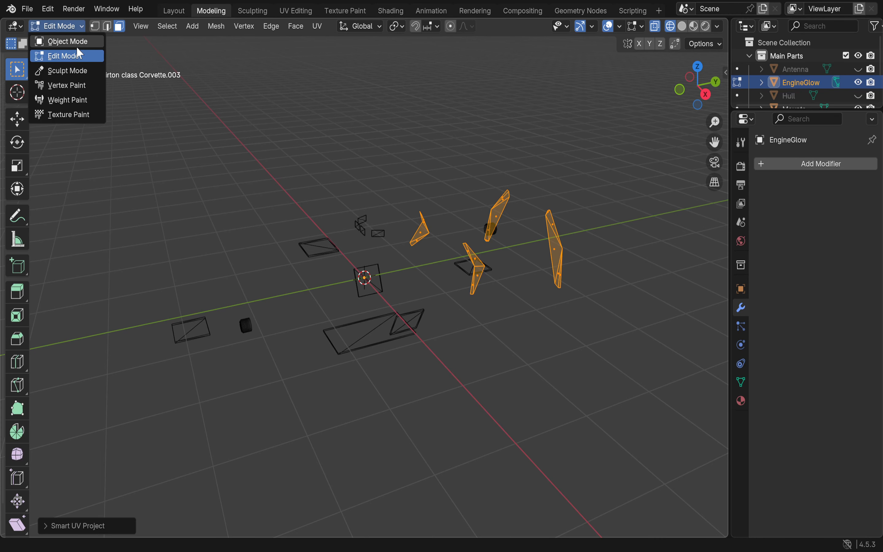
click(77, 45)
click(860, 83)
Put the Mounts object in Edit Mode and select all of its faces.
scroll(839, 88, down, 2)
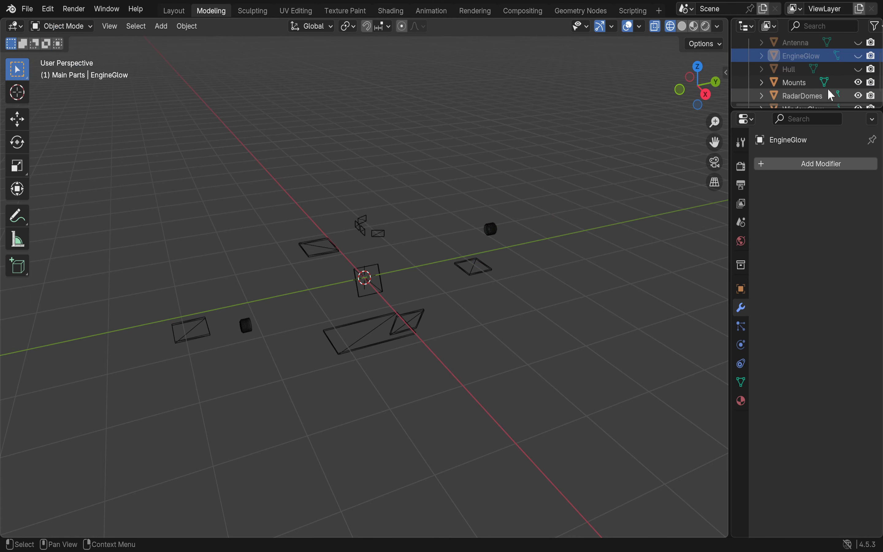
click(788, 83)
click(82, 28)
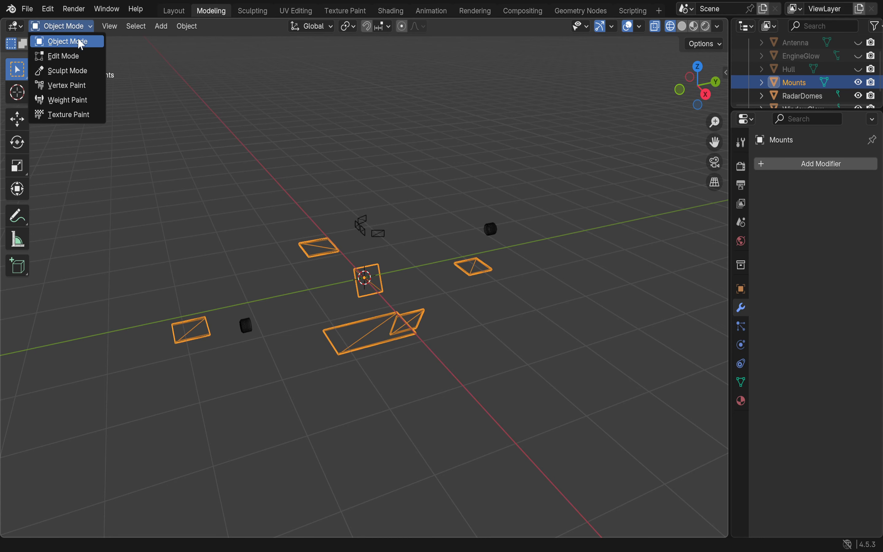
click(69, 55)
drag(570, 149, 41, 457)
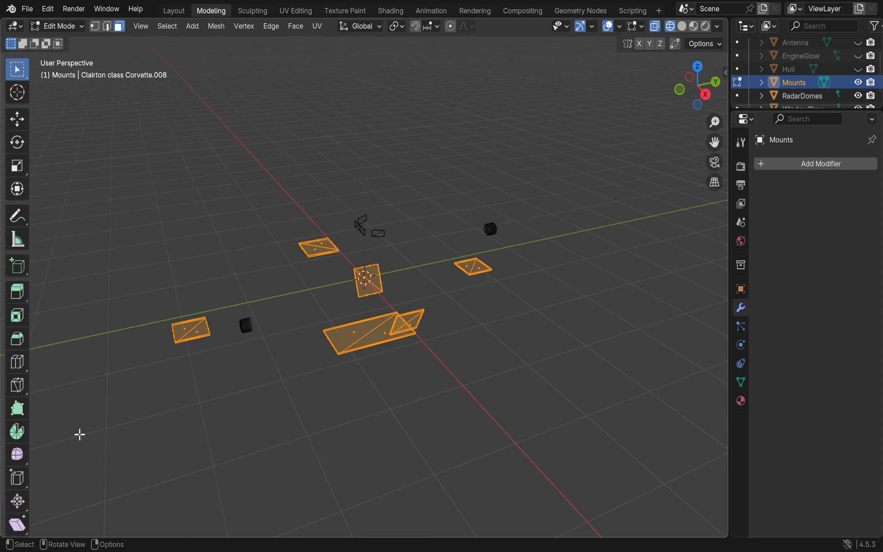
scroll(388, 365, up, 3)
scroll(384, 305, down, 2)
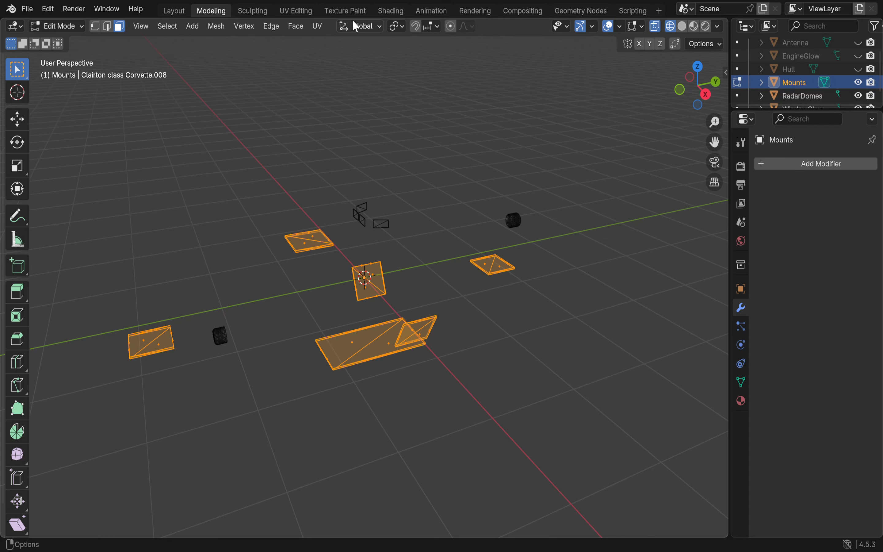
Unwrap the Mounts mesh with Smart UV Project in the UV Editing workspace and inspect its UV layout.
click(296, 12)
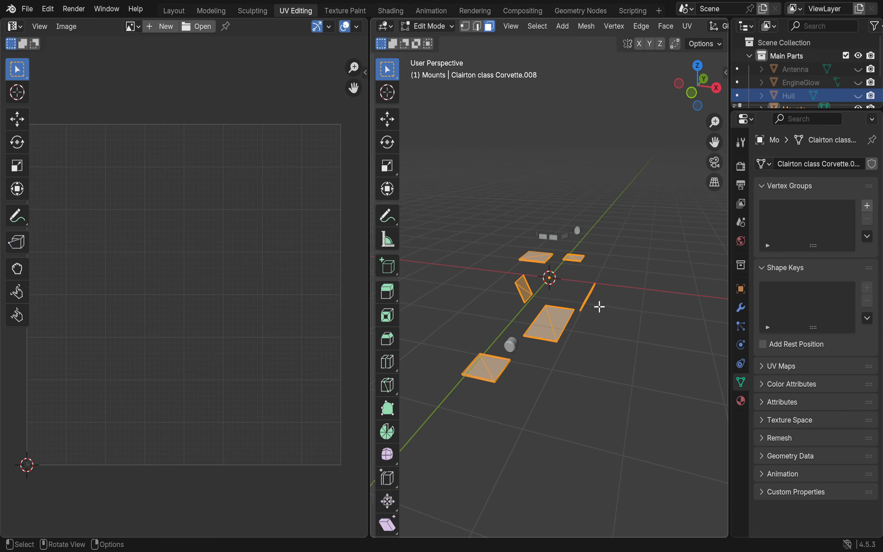
key(u)
click(595, 309)
click(564, 435)
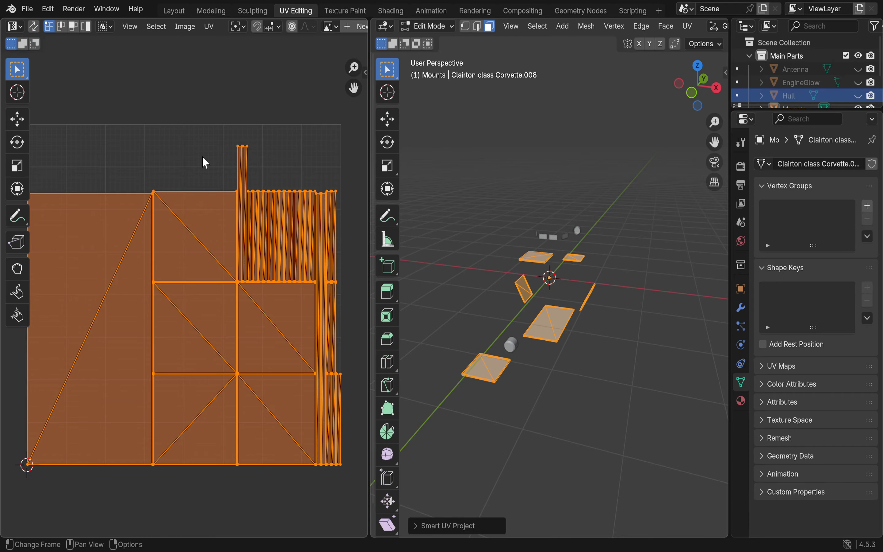
scroll(130, 219, up, 3)
scroll(126, 211, down, 4)
Return Mounts to Object Mode in the Modeling workspace, then hide it with RadarDomes selected.
click(211, 11)
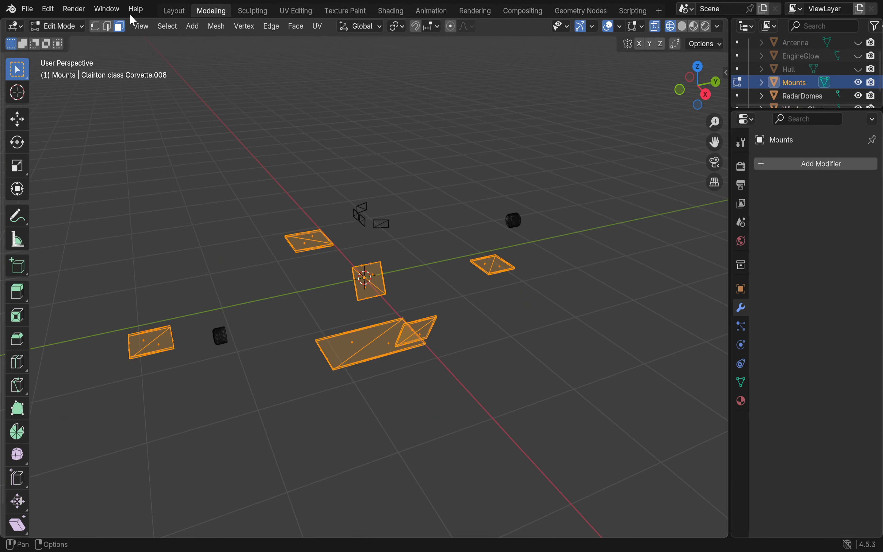
click(56, 26)
click(59, 38)
scroll(791, 67, down, 1)
click(804, 82)
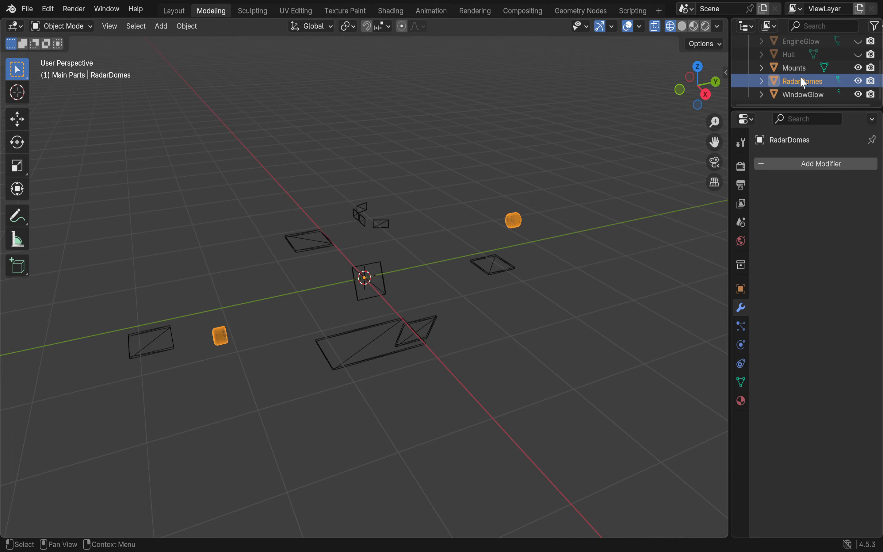
click(858, 68)
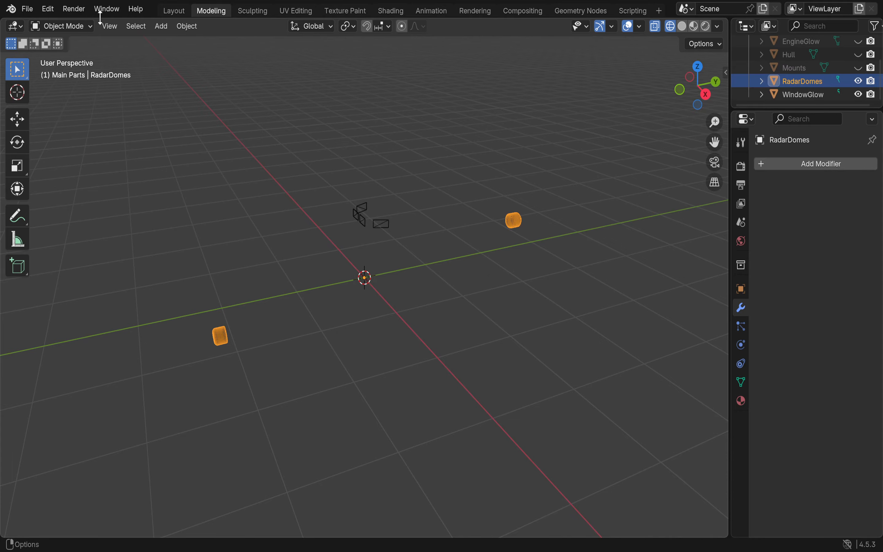
Put the RadarDomes object in Edit Mode and select both domes completely.
click(57, 26)
click(60, 53)
drag(567, 197, 141, 441)
Unwrap RadarDomes with Smart UV Project at a 60° angle limit, check its UV Editing layout, and return to the Modeling workspace.
key(u)
click(201, 393)
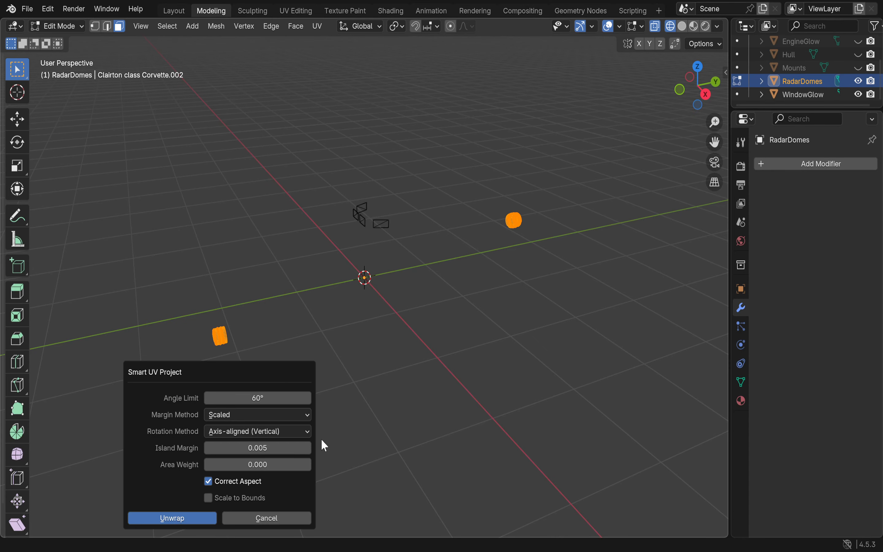
click(201, 519)
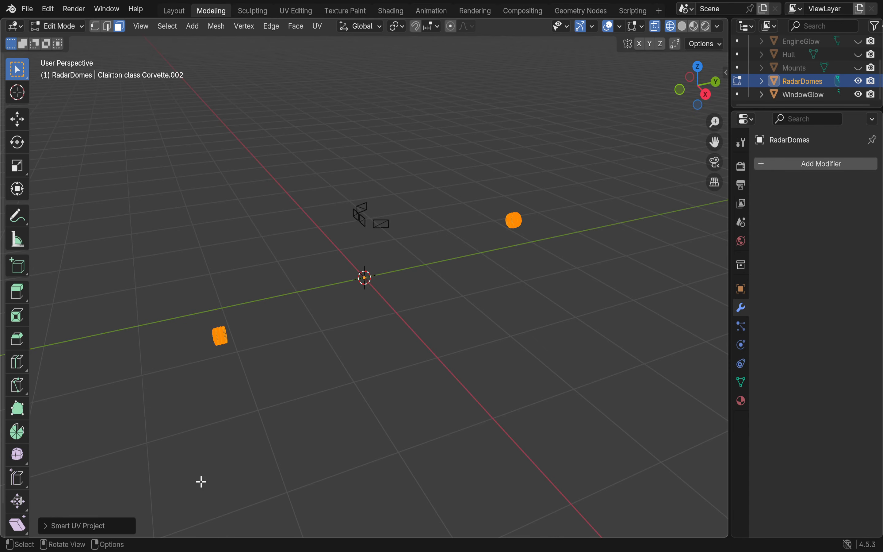
click(293, 11)
click(211, 11)
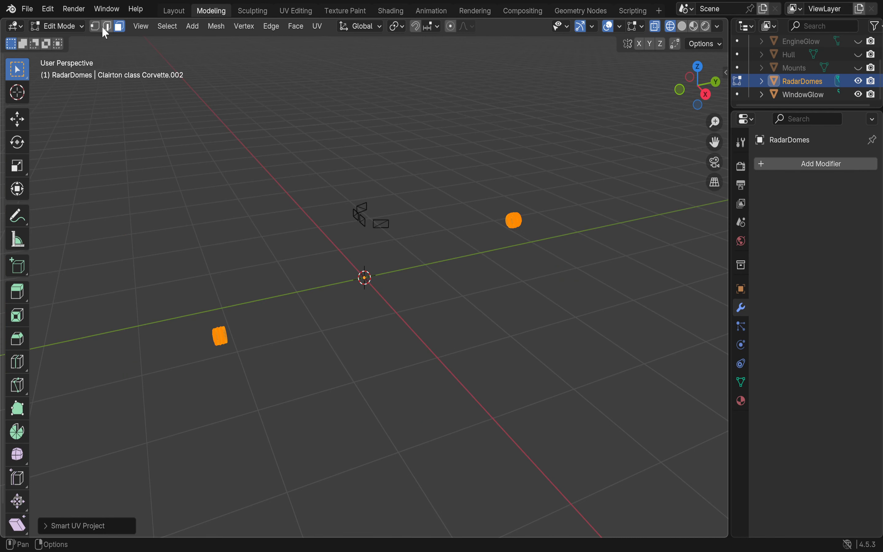
Return RadarDomes to Object Mode and hide it, leaving WindowGlow as the selected object.
click(62, 26)
click(66, 38)
click(826, 96)
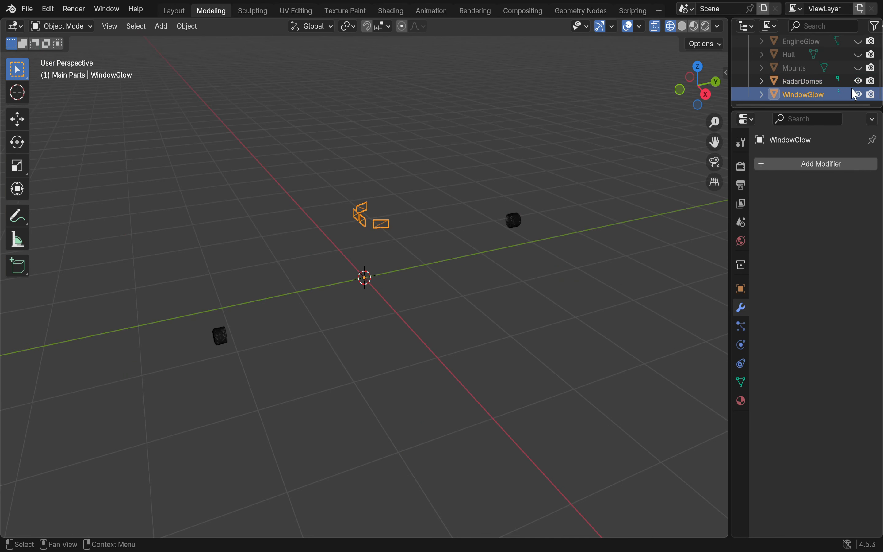
click(859, 80)
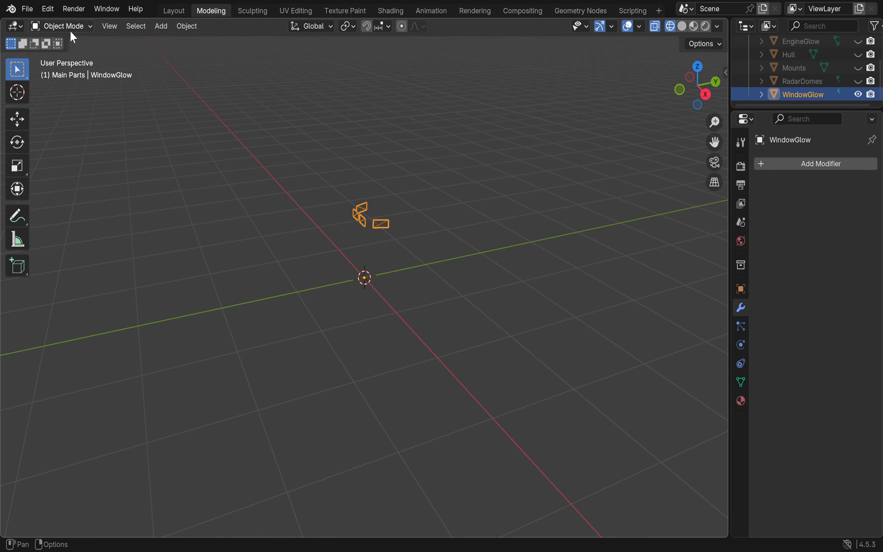
Select the whole WindowGlow mesh in Edit Mode and unwrap it with Smart UV Project.
click(63, 26)
click(70, 55)
drag(269, 129, 512, 356)
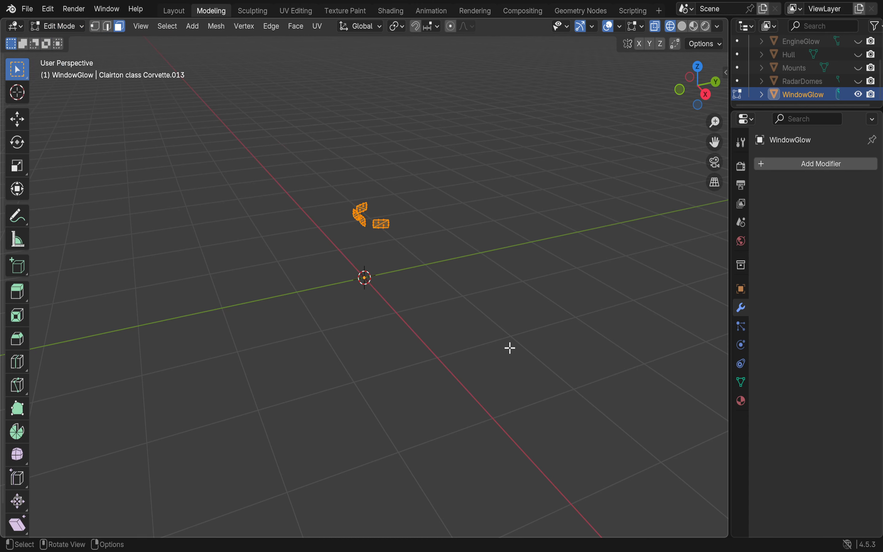
key(u)
click(496, 348)
click(491, 478)
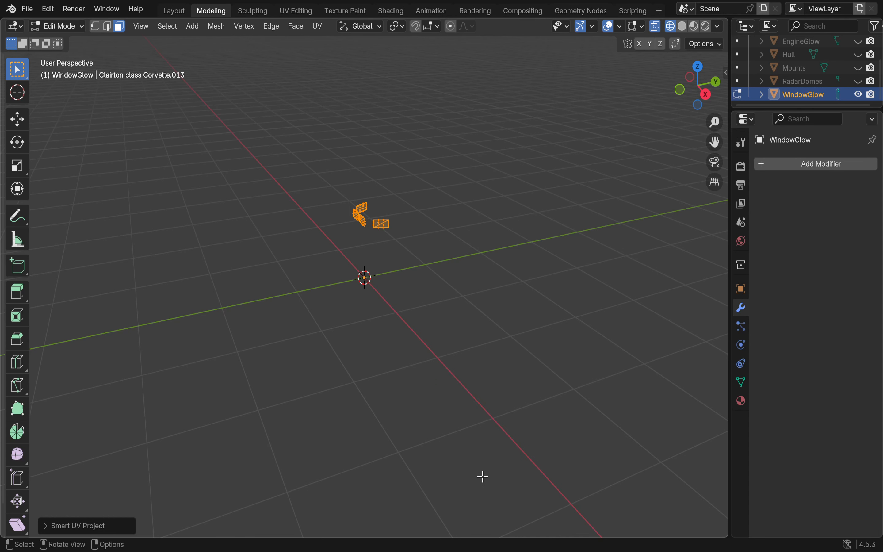
scroll(371, 132, up, 5)
scroll(390, 134, down, 3)
scroll(390, 134, up, 2)
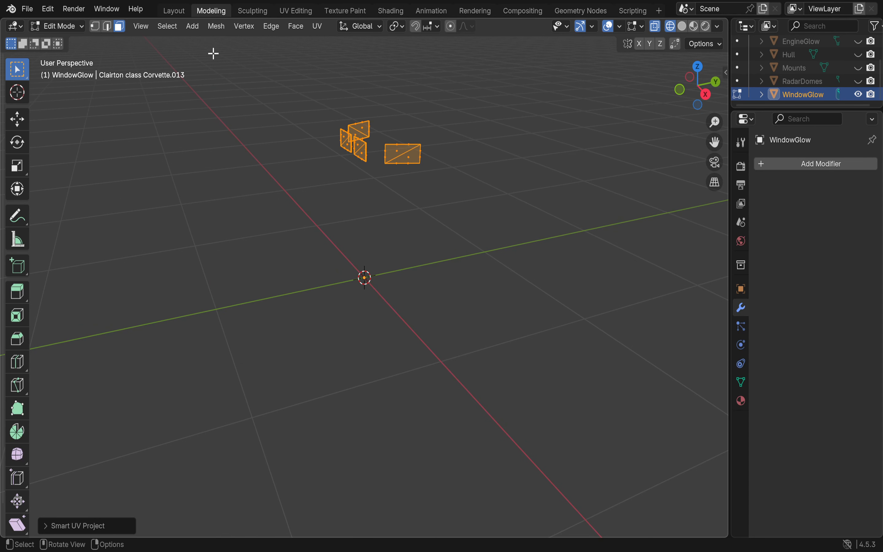
scroll(445, 152, down, 2)
middle_drag(446, 152, 430, 199)
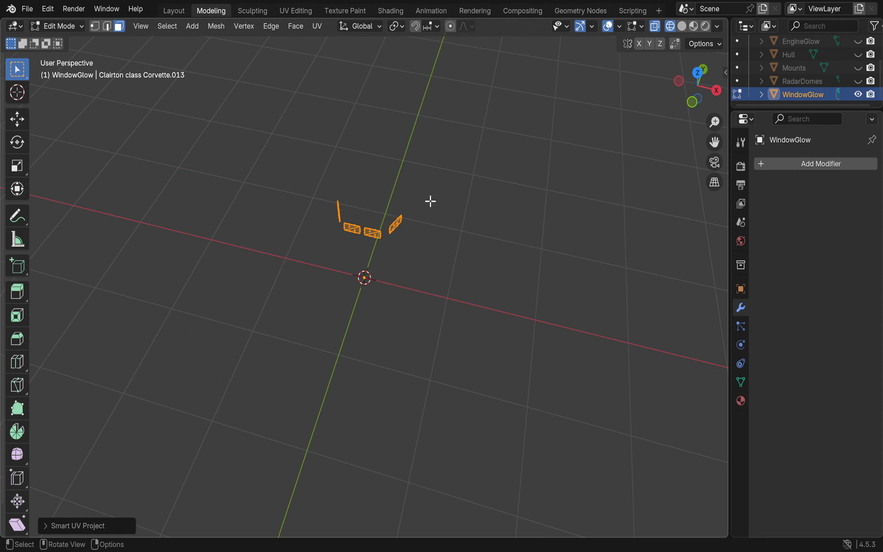
Return WindowGlow to Object Mode and unhide the RadarDomes, Mounts, Hull, EngineGlow and Antenna objects.
click(80, 33)
click(72, 40)
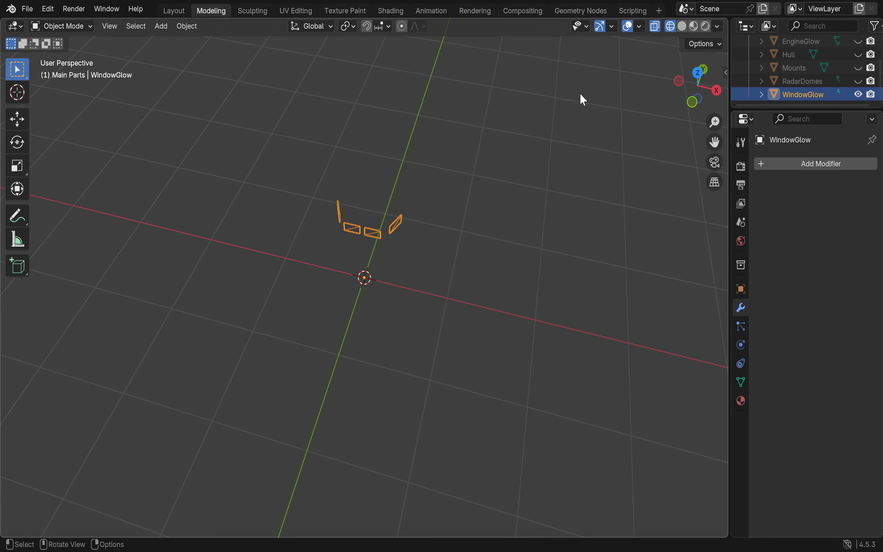
click(859, 81)
click(859, 67)
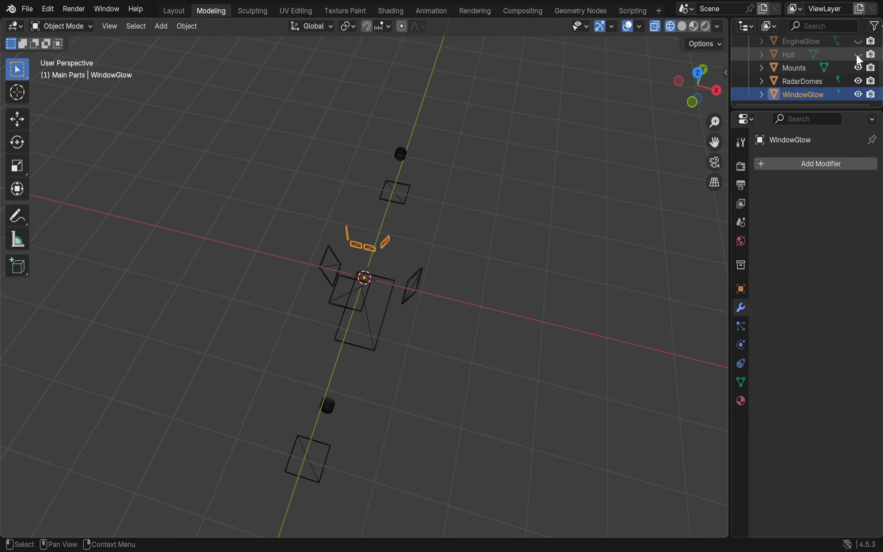
click(860, 54)
scroll(860, 58, up, 2)
click(858, 68)
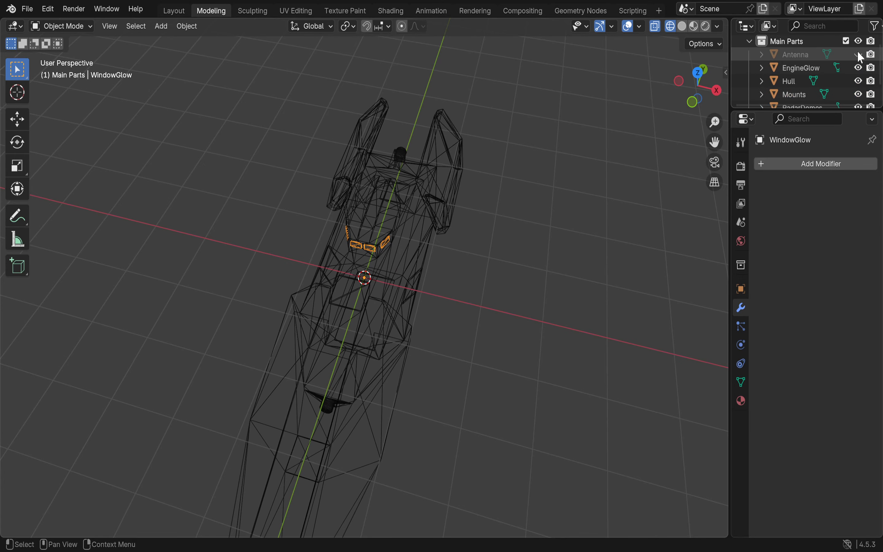
click(857, 52)
Deselect everything, switch the viewport to solid shading, and inspect the complete ship.
scroll(458, 270, down, 2)
click(457, 293)
scroll(457, 295, up, 3)
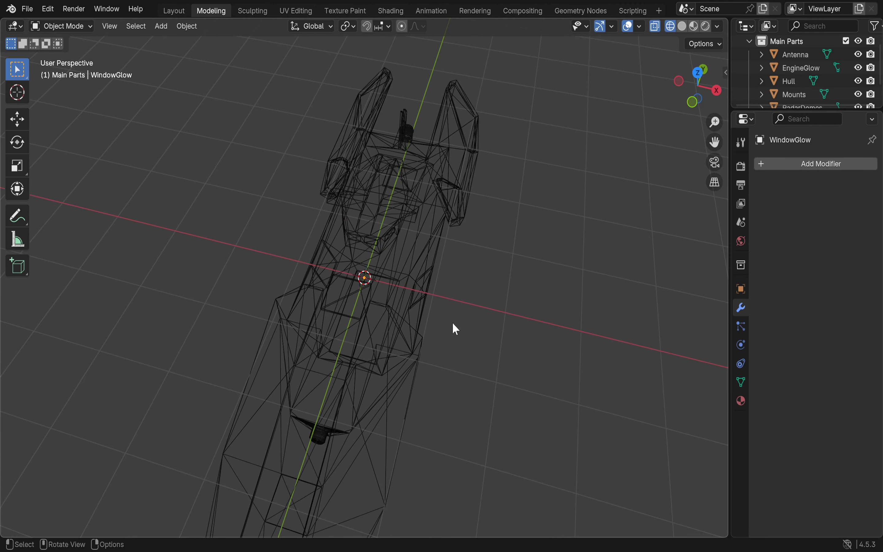
mouse_move(453, 324)
middle_down()
mouse_move(311, 247)
mouse_move(256, 242)
mouse_move(432, 262)
mouse_move(404, 286)
middle_up()
click(683, 26)
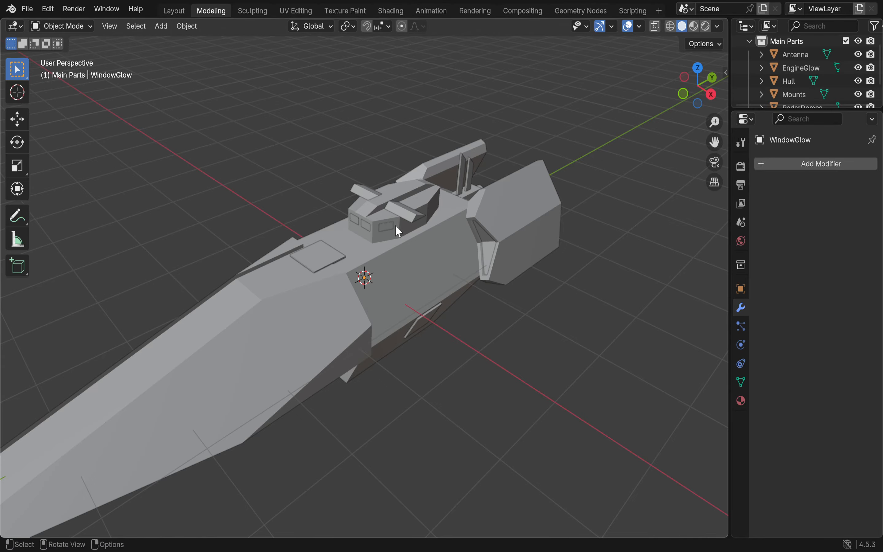
scroll(394, 225, down, 2)
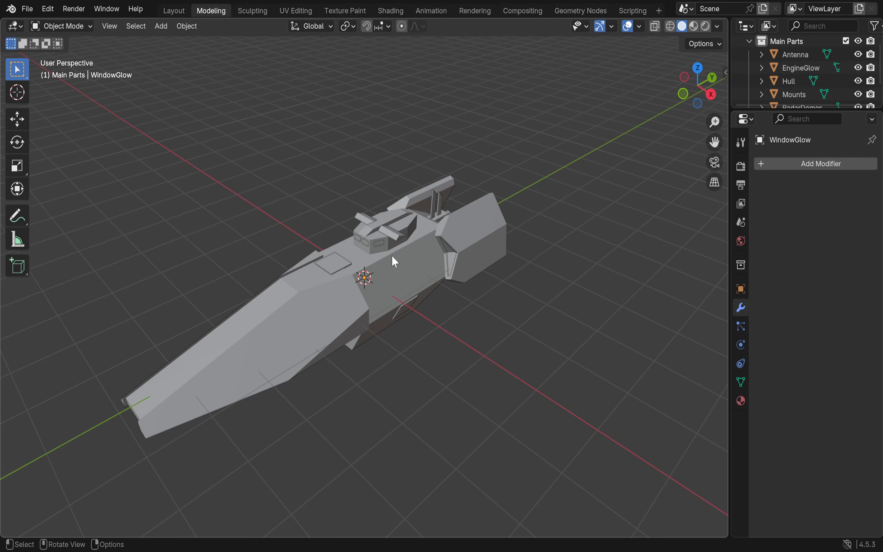
scroll(390, 257, up, 3)
middle_drag(380, 268, 362, 262)
middle_drag(333, 257, 585, 172)
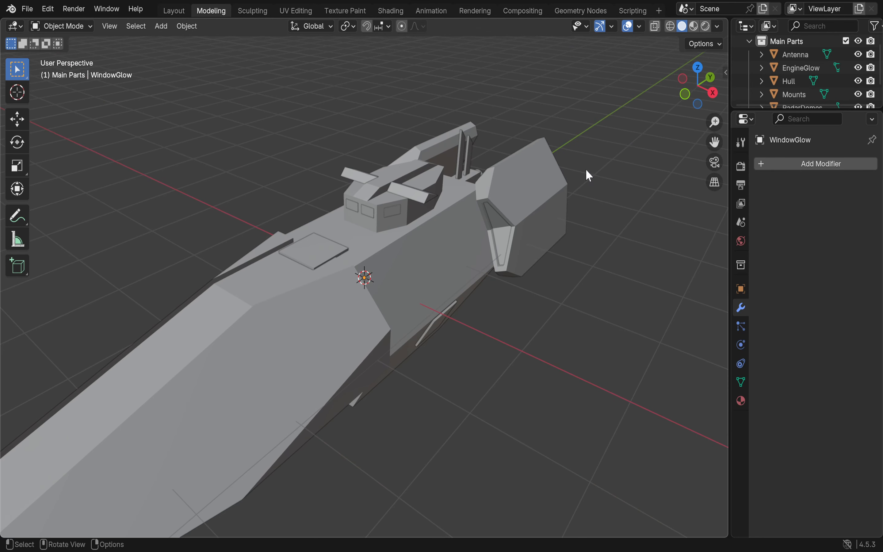
Add a new material to the Antenna object and name it AntennaMat'.
click(791, 56)
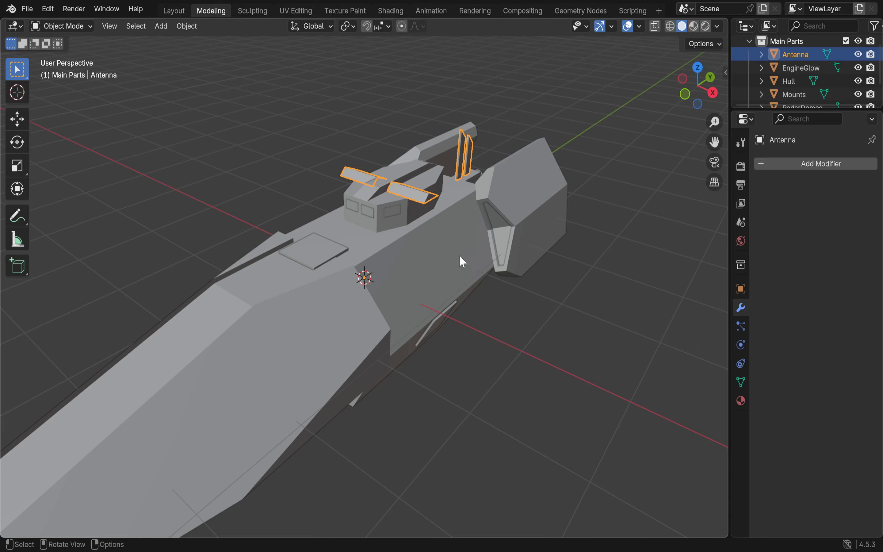
click(745, 400)
click(823, 219)
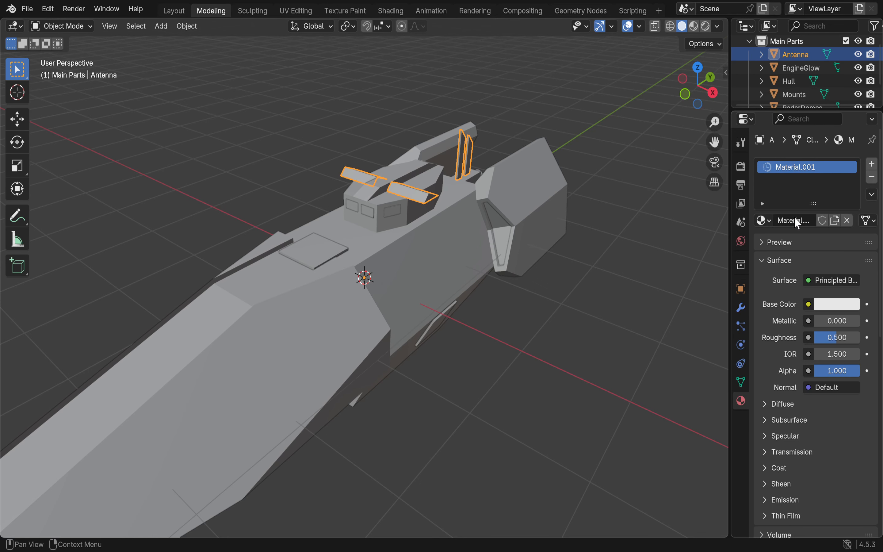
click(795, 219)
text(AntennaMat')
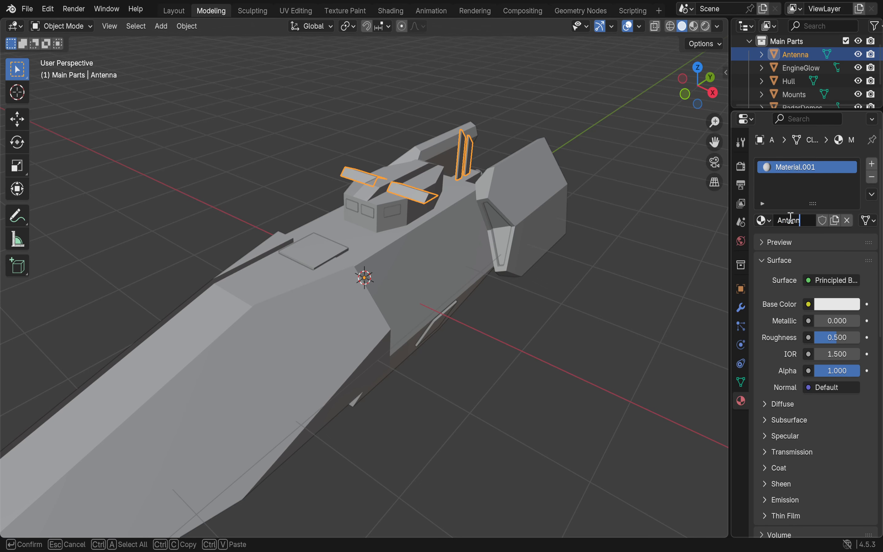
key(Return)
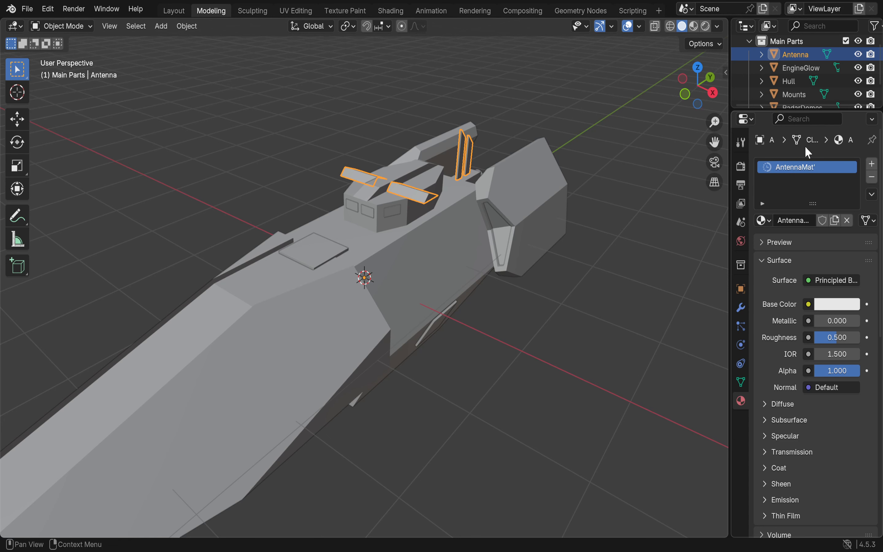
Rename the Antenna object's material as AntennaMat, without the trailing apostrophe.
click(799, 221)
text(AntennaMat)
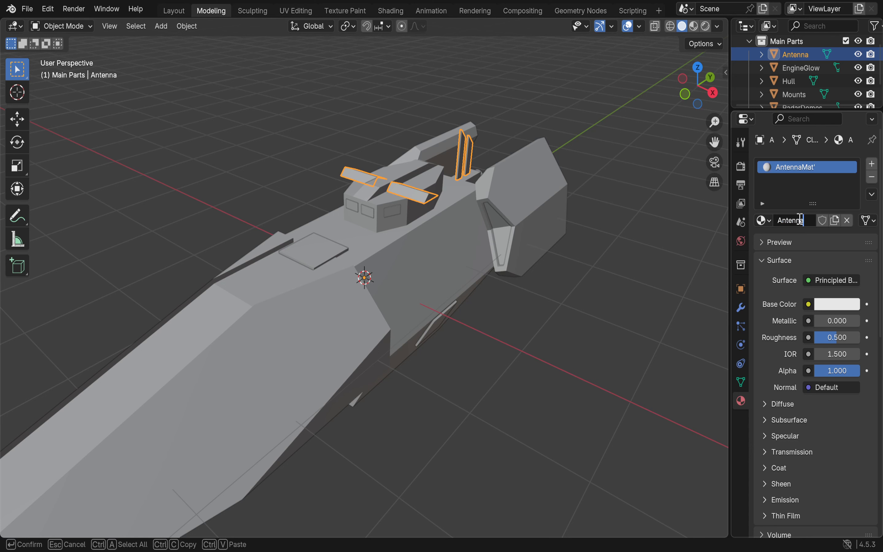
key(Return)
Add a new material to the EngineGlow object and name it EGMat.
click(798, 67)
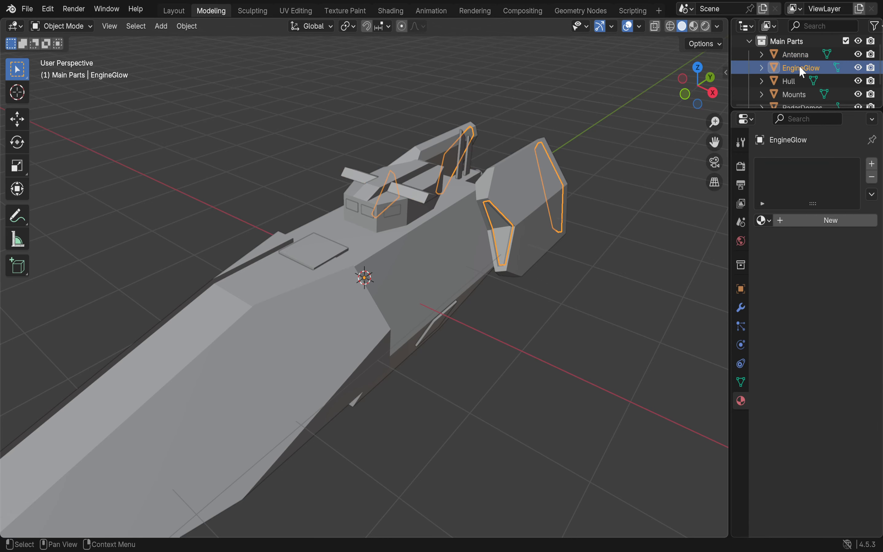
click(807, 222)
click(795, 219)
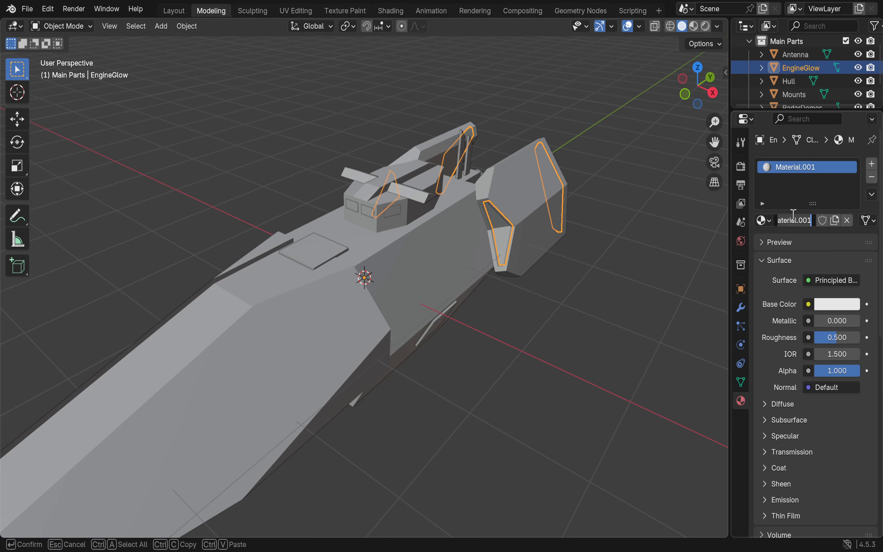
text(EGMat)
key(Return)
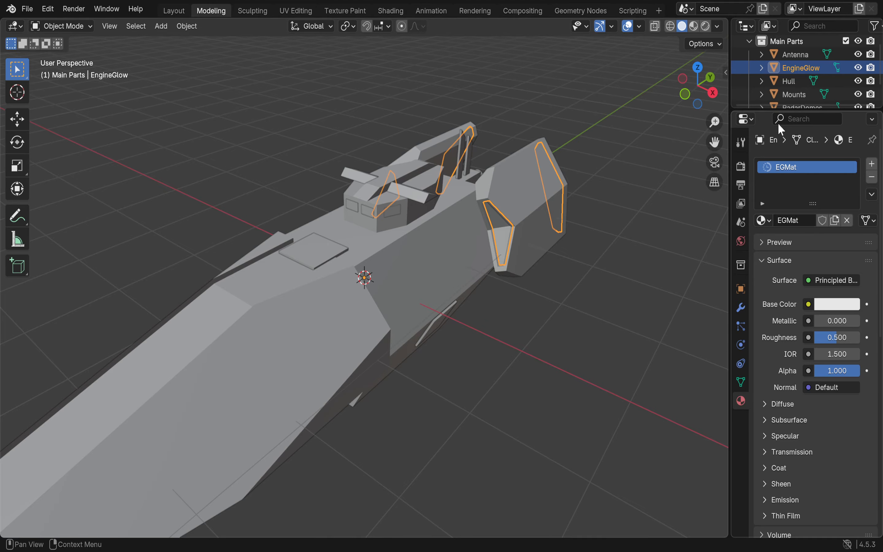
Add a new material to the Hull object and name it HullMat.
click(787, 81)
click(789, 219)
click(789, 220)
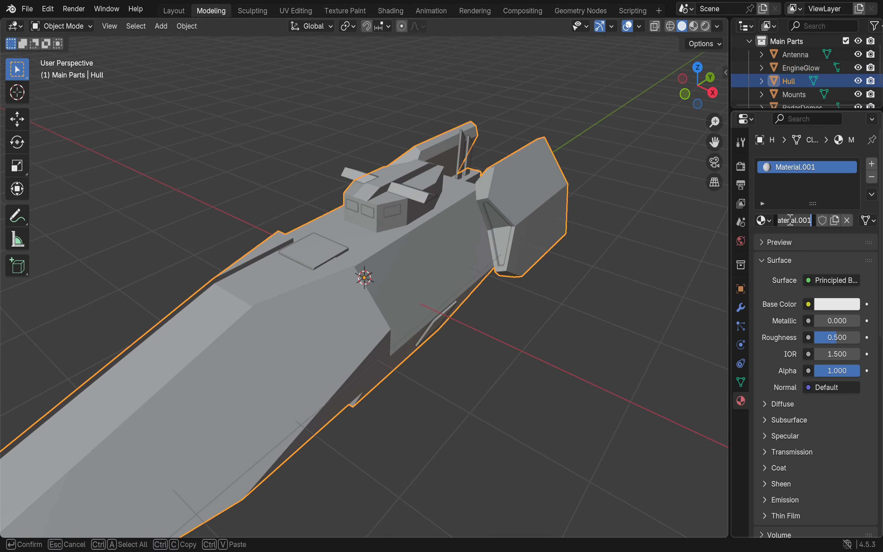
text(HullMat)
key(Return)
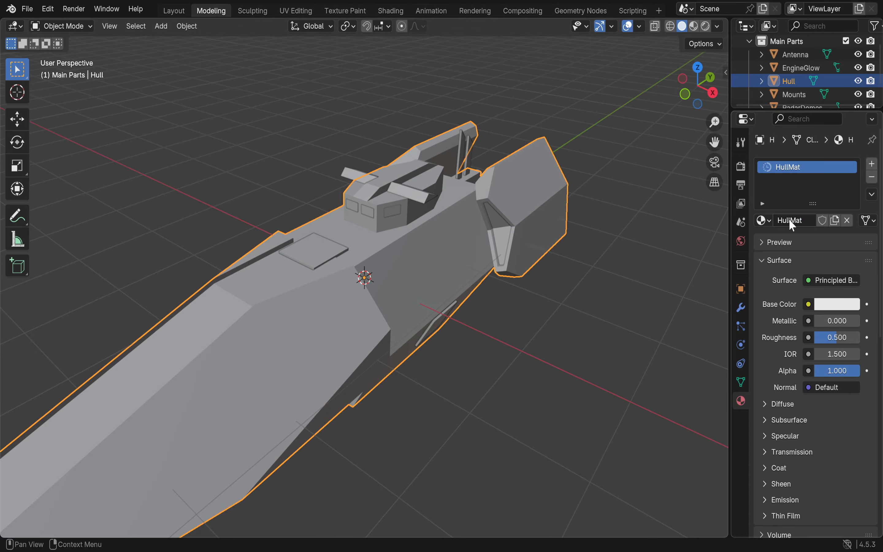
Add a new material to the Mounts object and name it MountMat.
click(794, 94)
scroll(796, 75, down, 2)
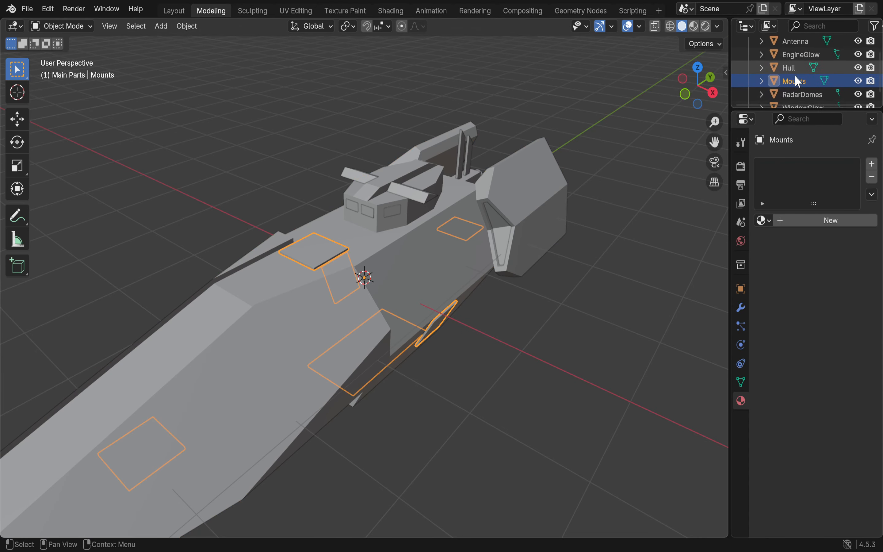
click(820, 221)
click(782, 220)
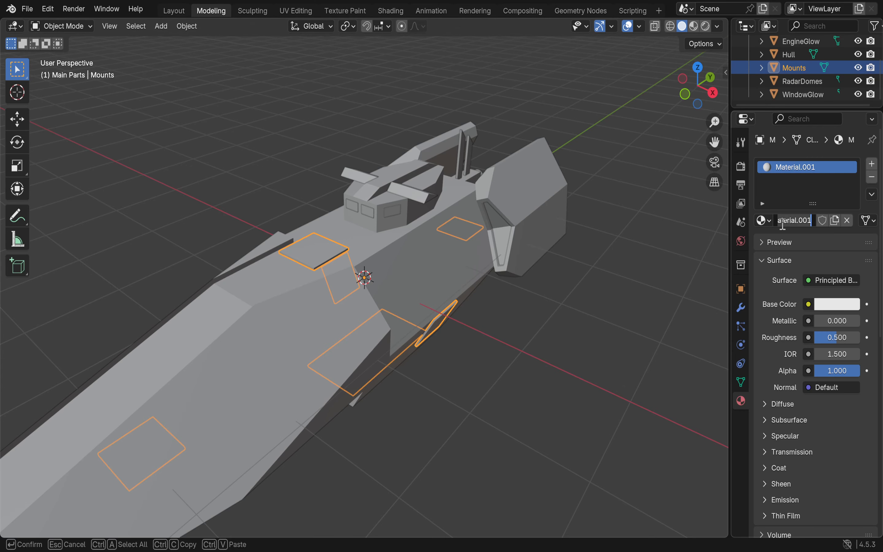
text(MountMat)
key(Return)
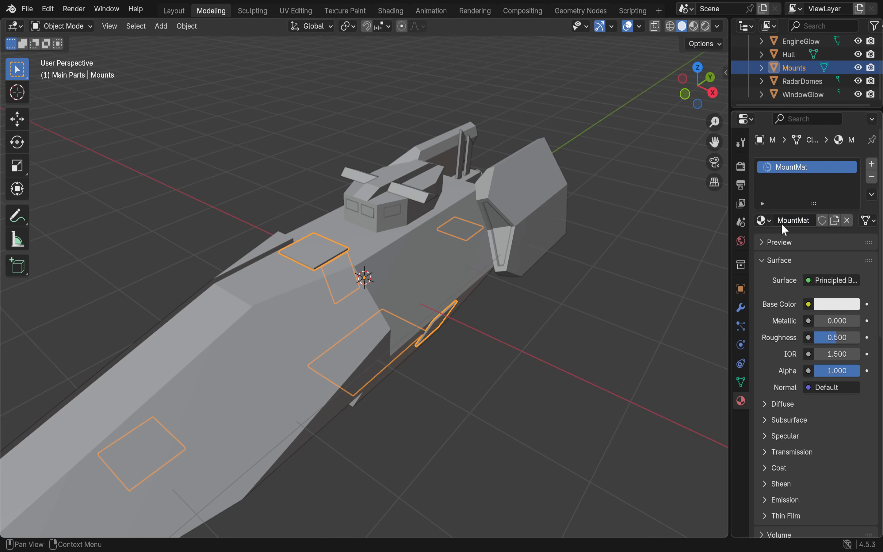
Add a new material to the RadarDomes object and name it RadarMat.
click(801, 82)
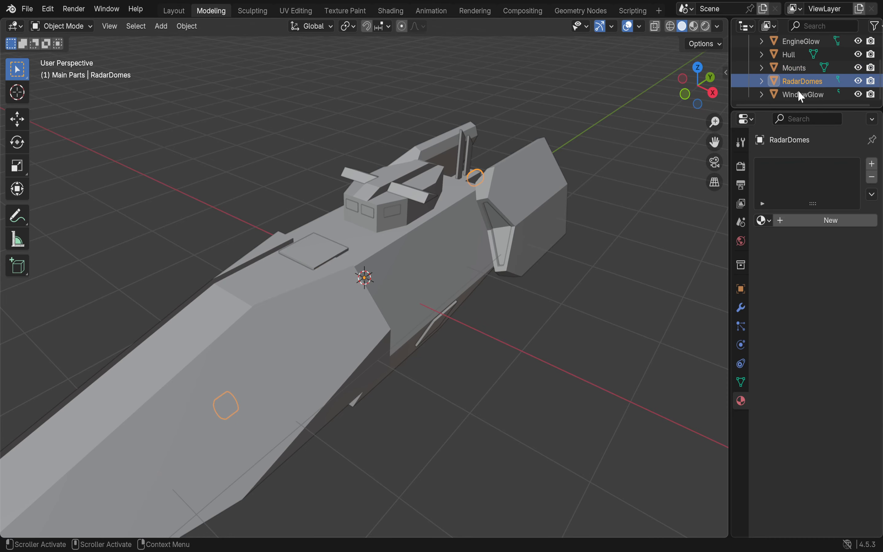
click(817, 220)
click(795, 221)
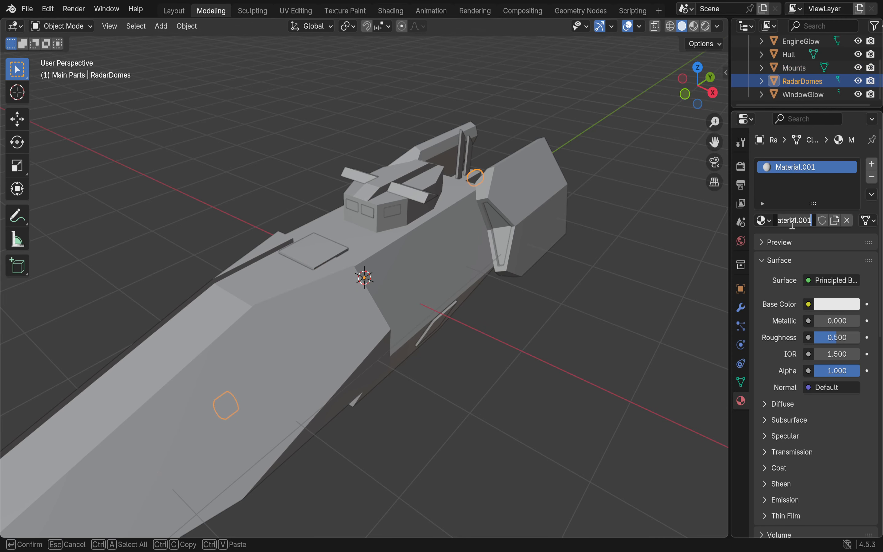
text(RadarMat)
key(Return)
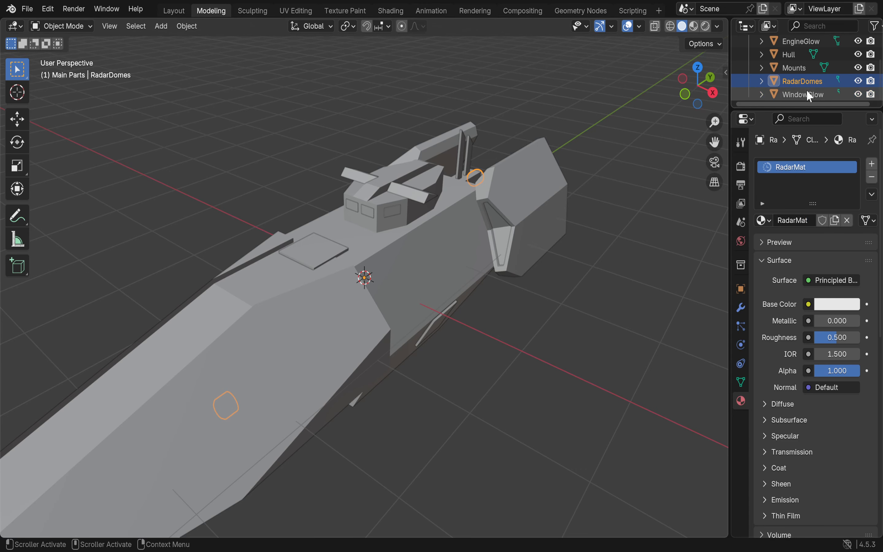
Add a new material to the WindowGlow object and name it WGMat.
click(808, 94)
click(799, 219)
click(791, 220)
text(WG)
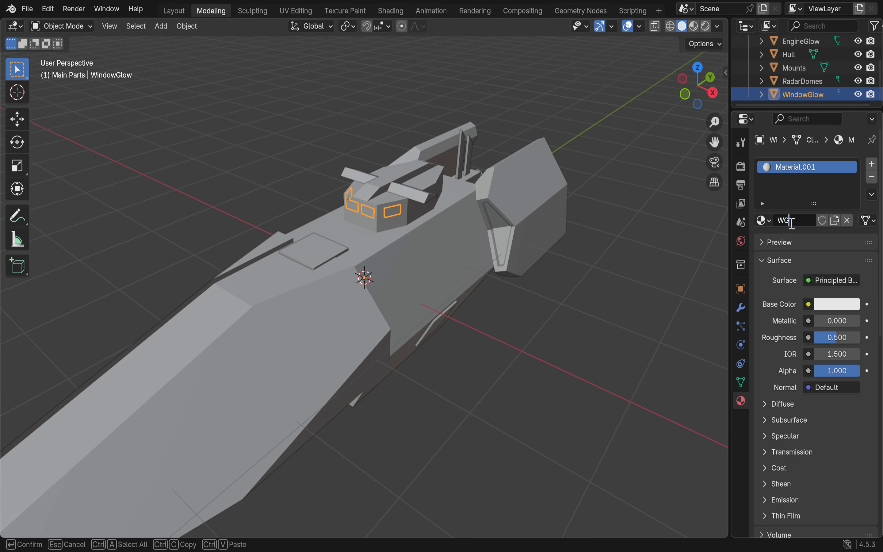
text(Mat)
key(Return)
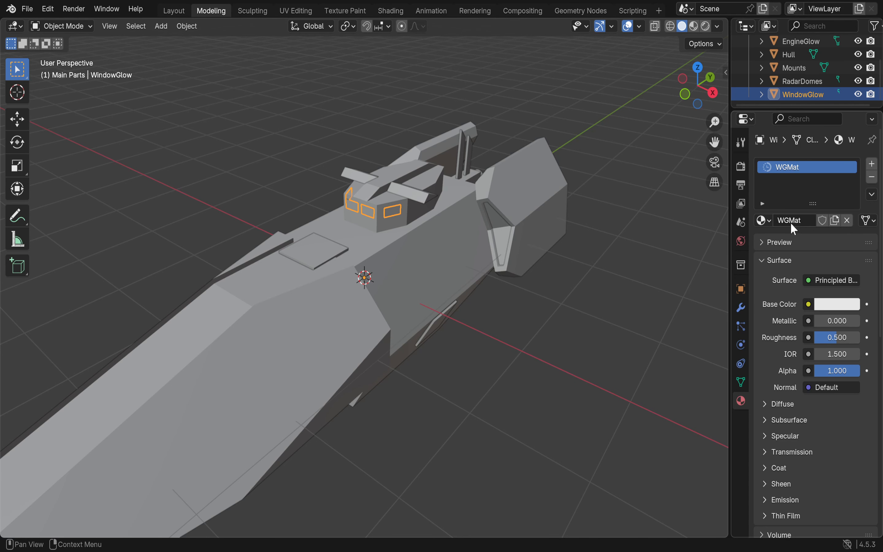
Deselect everything and save the Blender file.
click(536, 298)
key(ctrl+s)
middle_drag(531, 297, 503, 292)
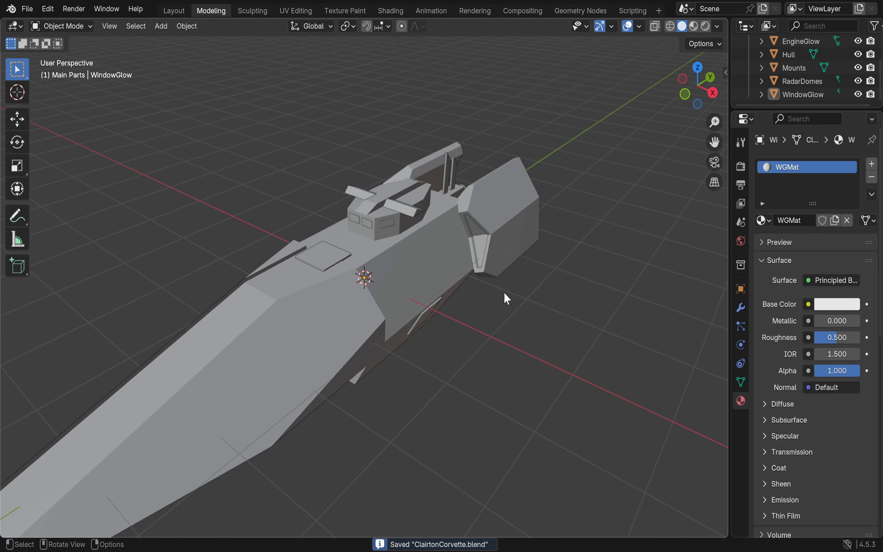
Inspect the complete ship from the front, the side and above.
scroll(503, 298, down, 4)
middle_drag(402, 305, 382, 294)
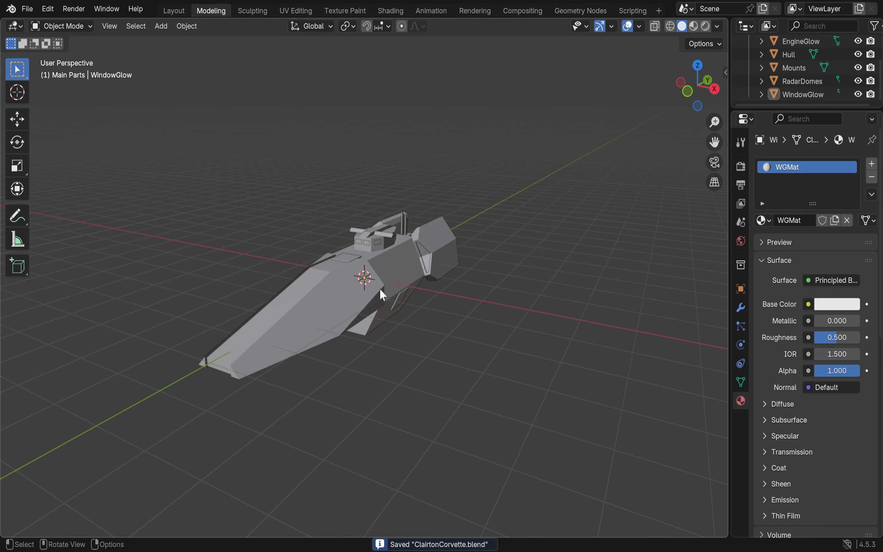
scroll(381, 294, up, 4)
scroll(507, 294, down, 2)
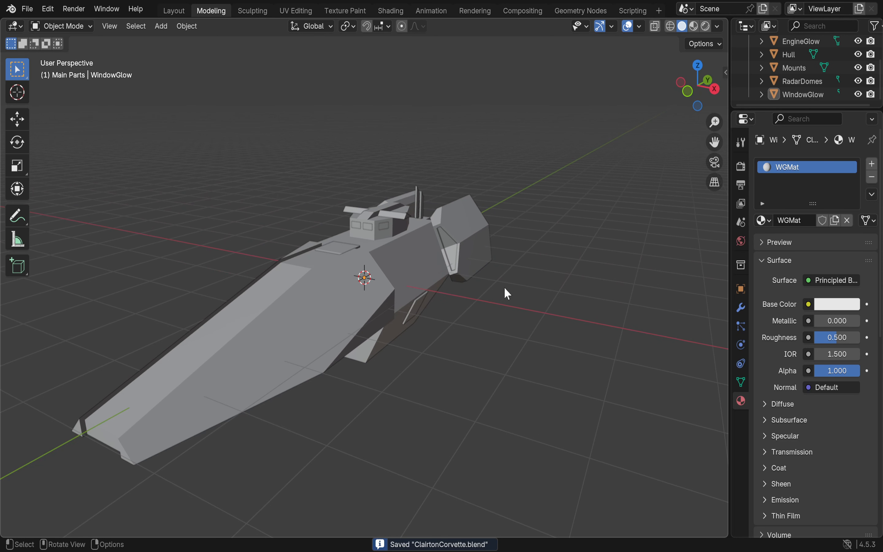
middle_drag(504, 288, 447, 289)
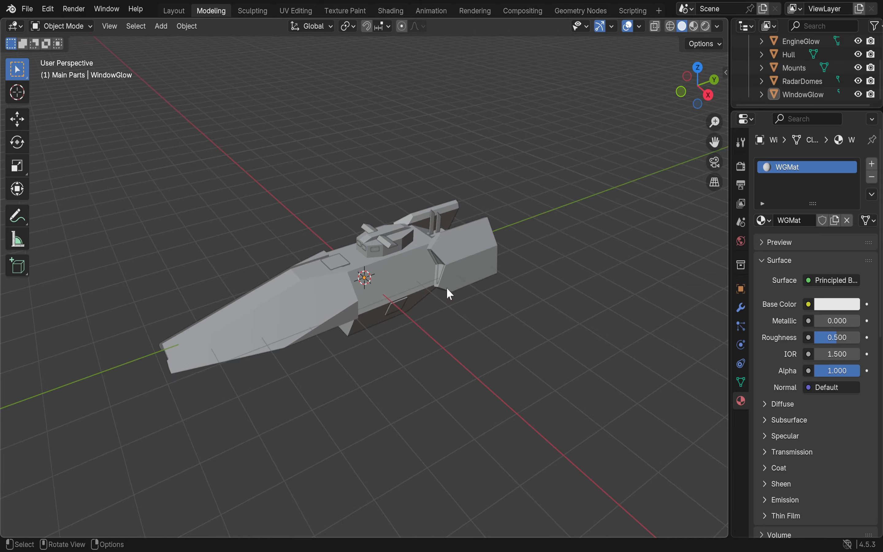
scroll(389, 320, up, 4)
shift+middle_drag(392, 356, 465, 308)
scroll(471, 325, down, 2)
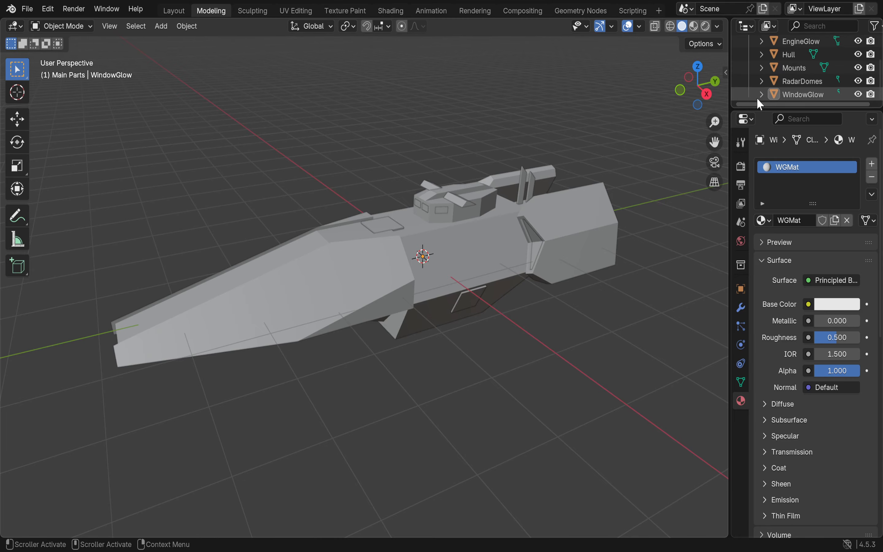
scroll(355, 282, up, 3)
scroll(376, 300, down, 3)
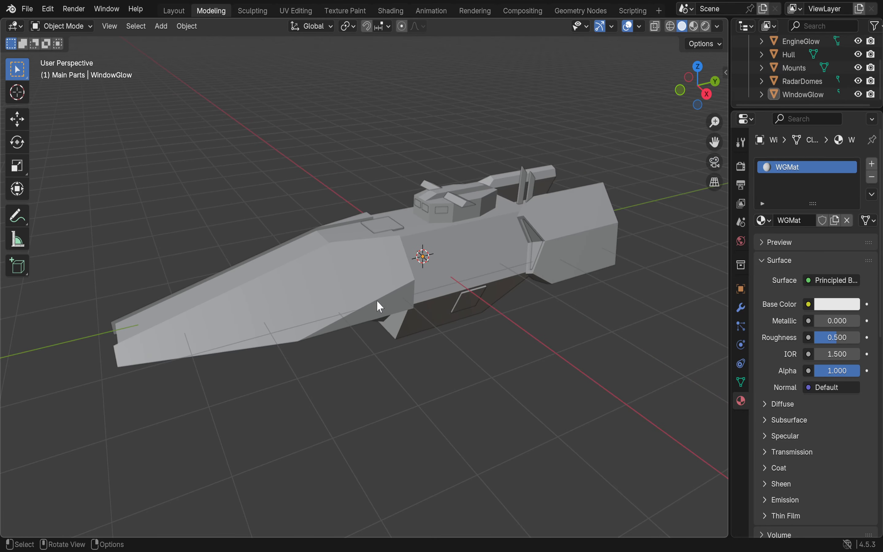
middle_drag(378, 301, 352, 359)
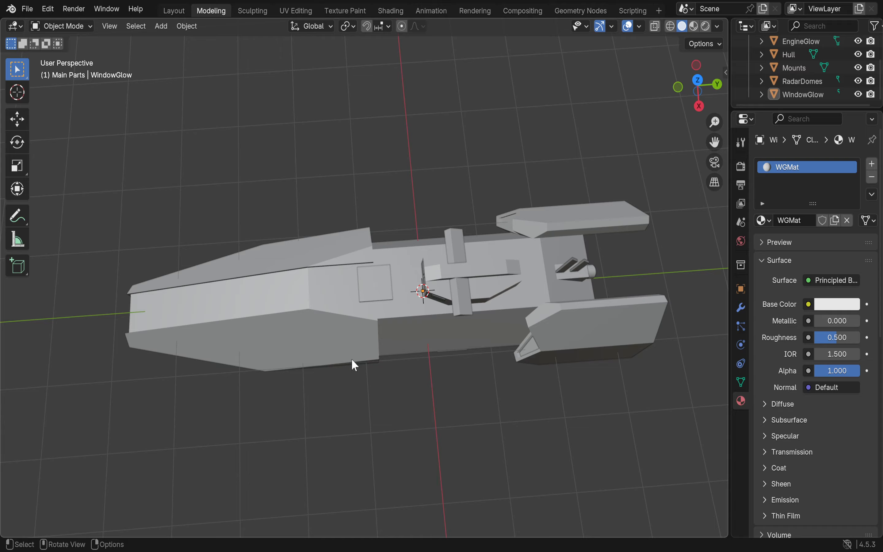
Select the RadarDomes object and examine where the domes sit on the ship.
click(801, 86)
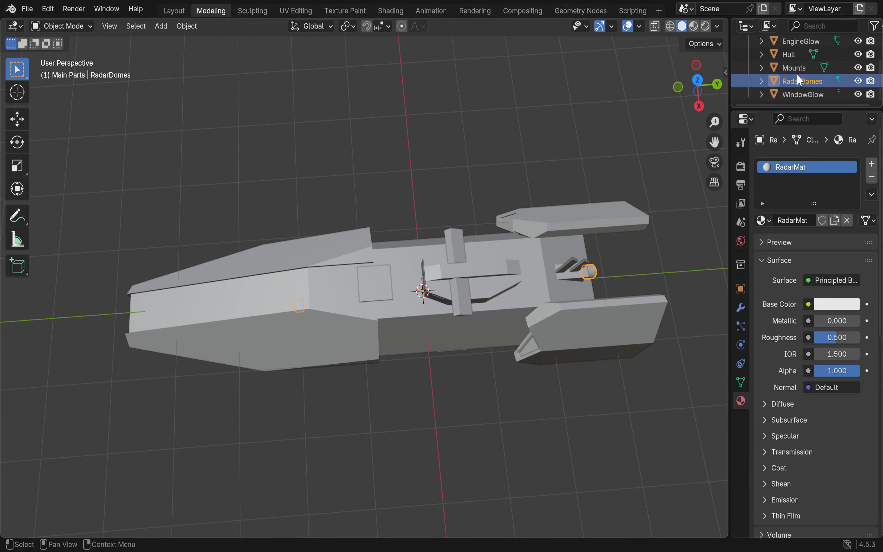
scroll(493, 276, up, 2)
scroll(489, 276, down, 2)
middle_drag(488, 278, 478, 236)
scroll(416, 262, up, 3)
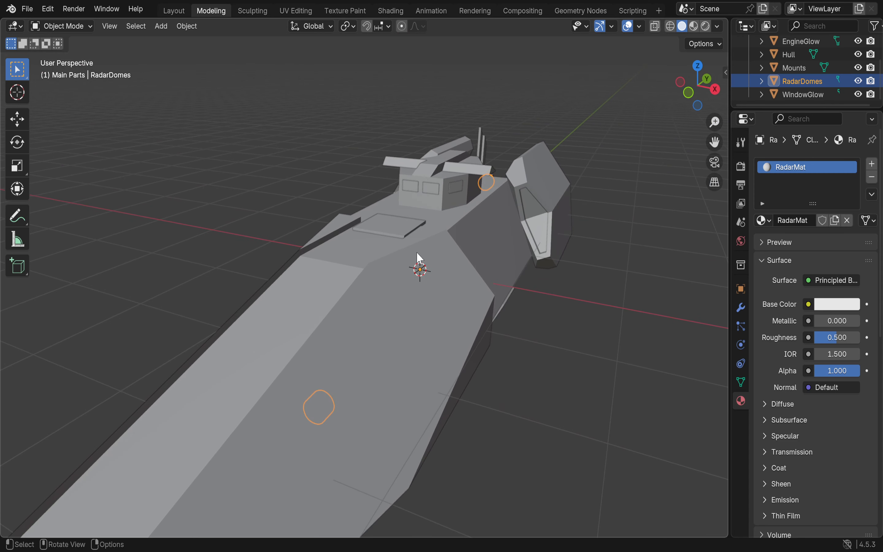
scroll(456, 273, down, 3)
middle_drag(476, 280, 423, 284)
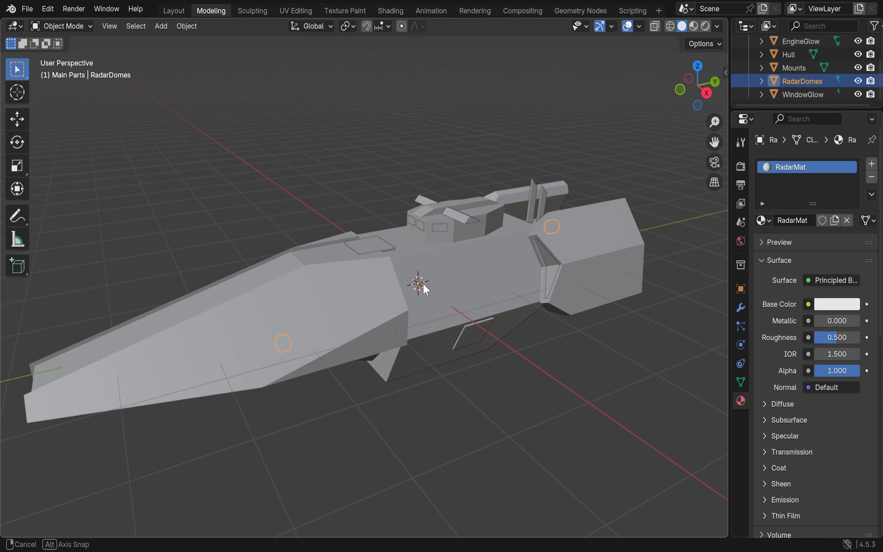
Select the Mounts, Hull and Antenna objects together, leaving RadarDomes out of the selection.
click(796, 68)
click(795, 55)
ctrl+click(794, 80)
scroll(797, 79, up, 3)
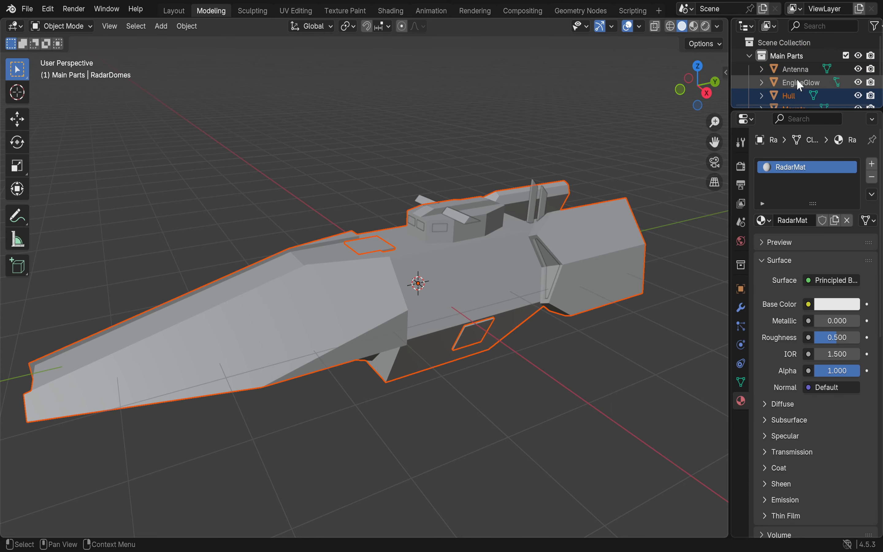
ctrl+click(797, 69)
Open the FBX export for the selected Antenna, Hull and Mounts objects.
middle_drag(428, 282, 485, 257)
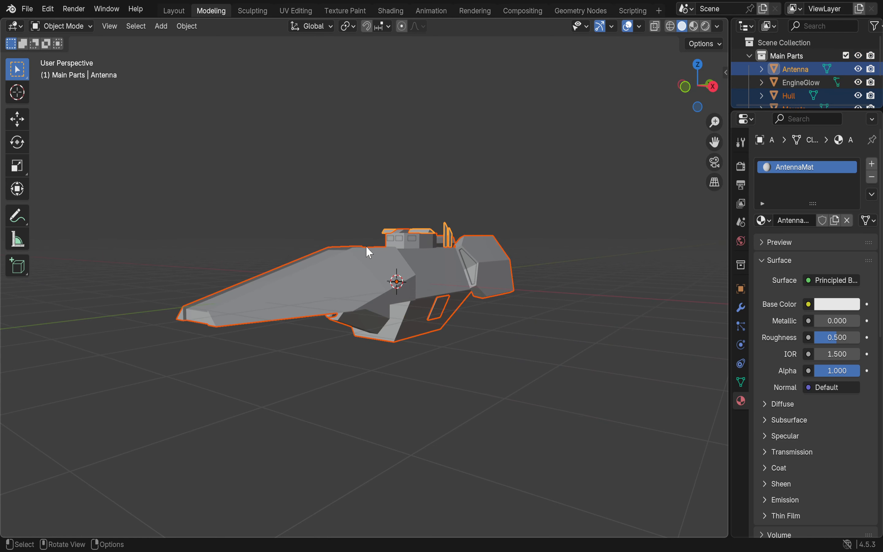
scroll(368, 251, up, 2)
scroll(378, 283, down, 4)
middle_drag(376, 282, 396, 290)
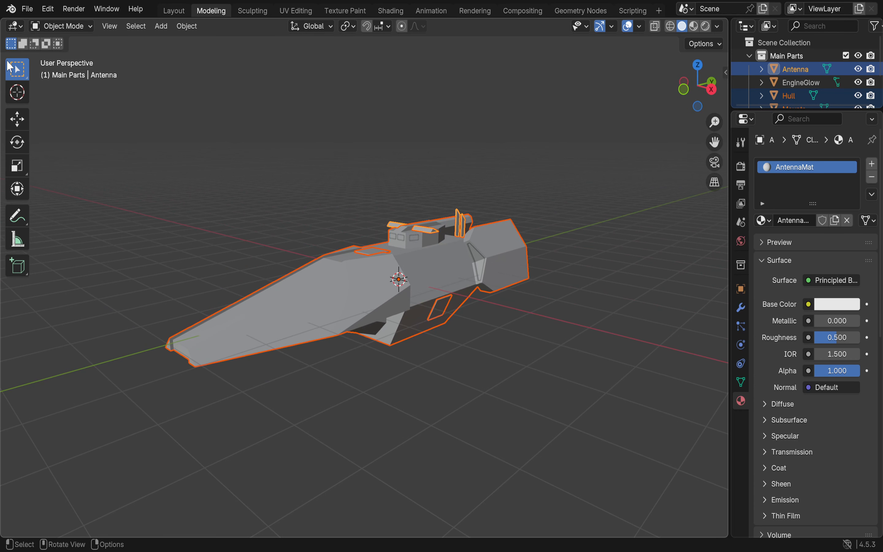
click(30, 9)
mouse_move(81, 211)
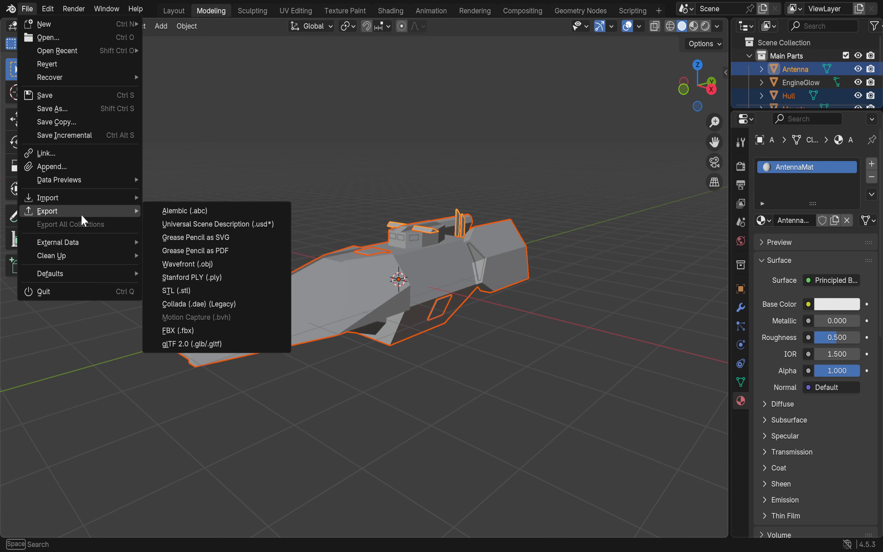
click(216, 329)
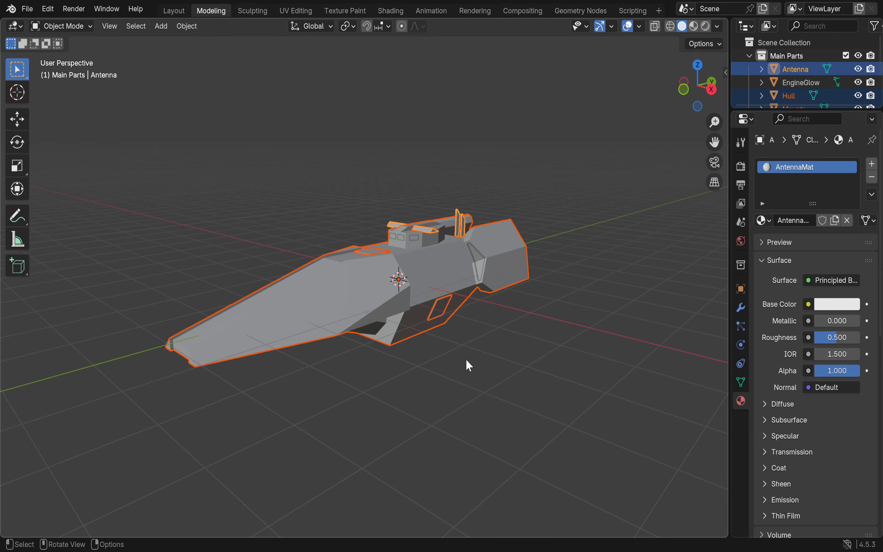
Save the Blender file again and look over the ship with the three parts selected.
key(ctrl+s)
scroll(466, 359, up, 2)
scroll(466, 359, down, 1)
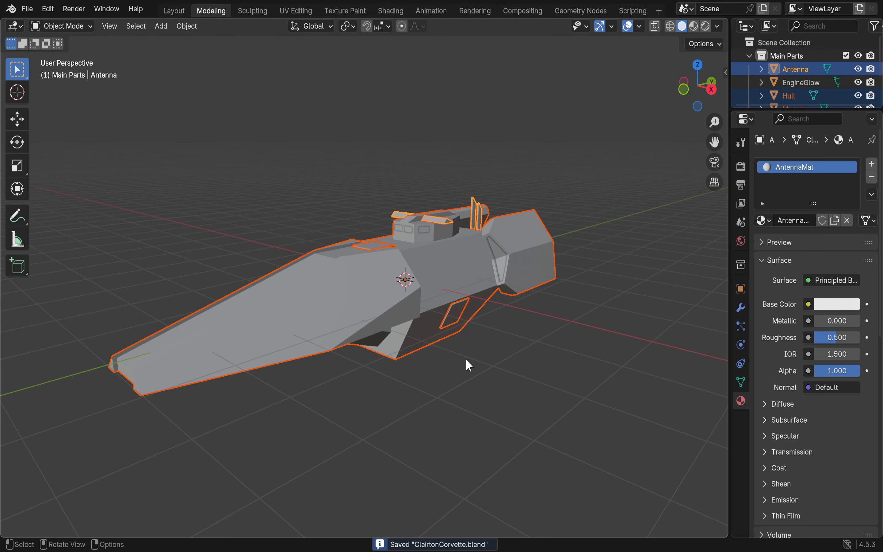
middle_drag(466, 358, 520, 385)
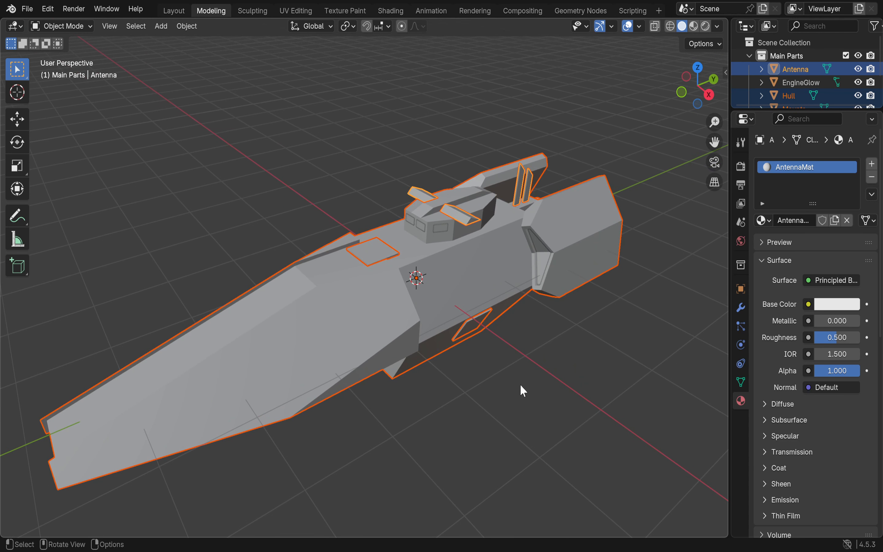